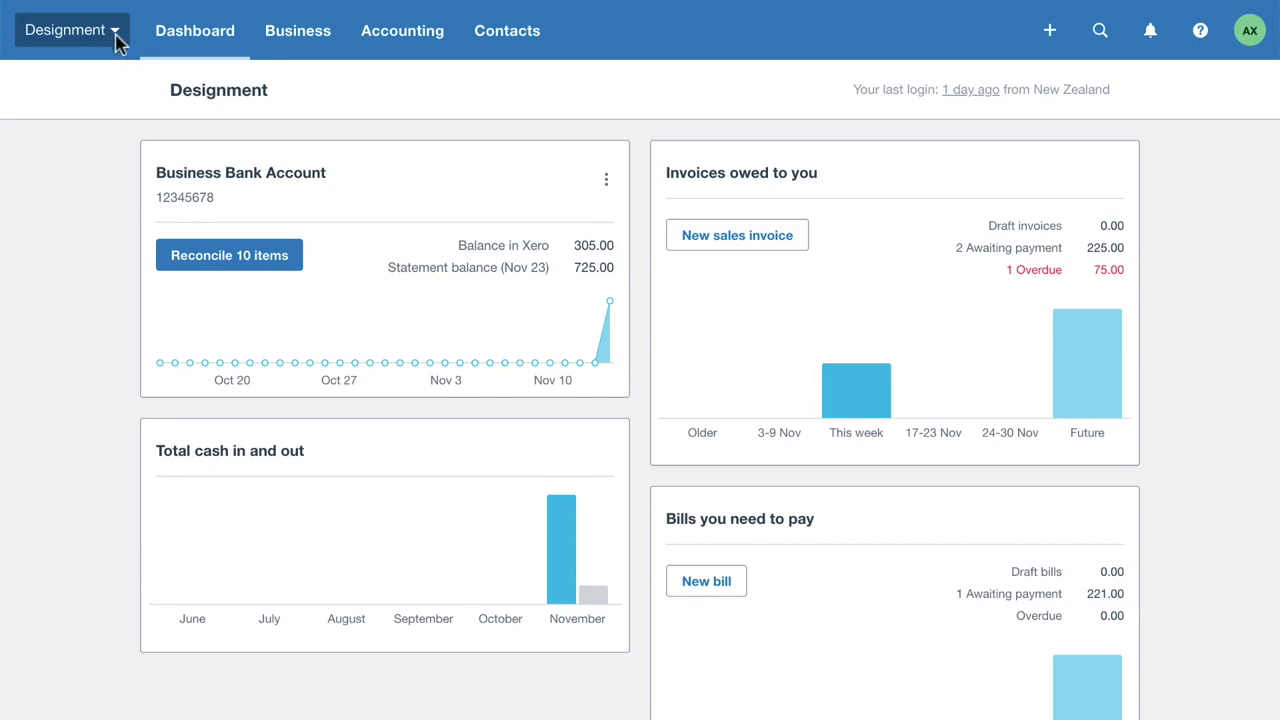
Open Projects for the Designment organisation, add it to the subscription and get started with it.
left_click(115, 34)
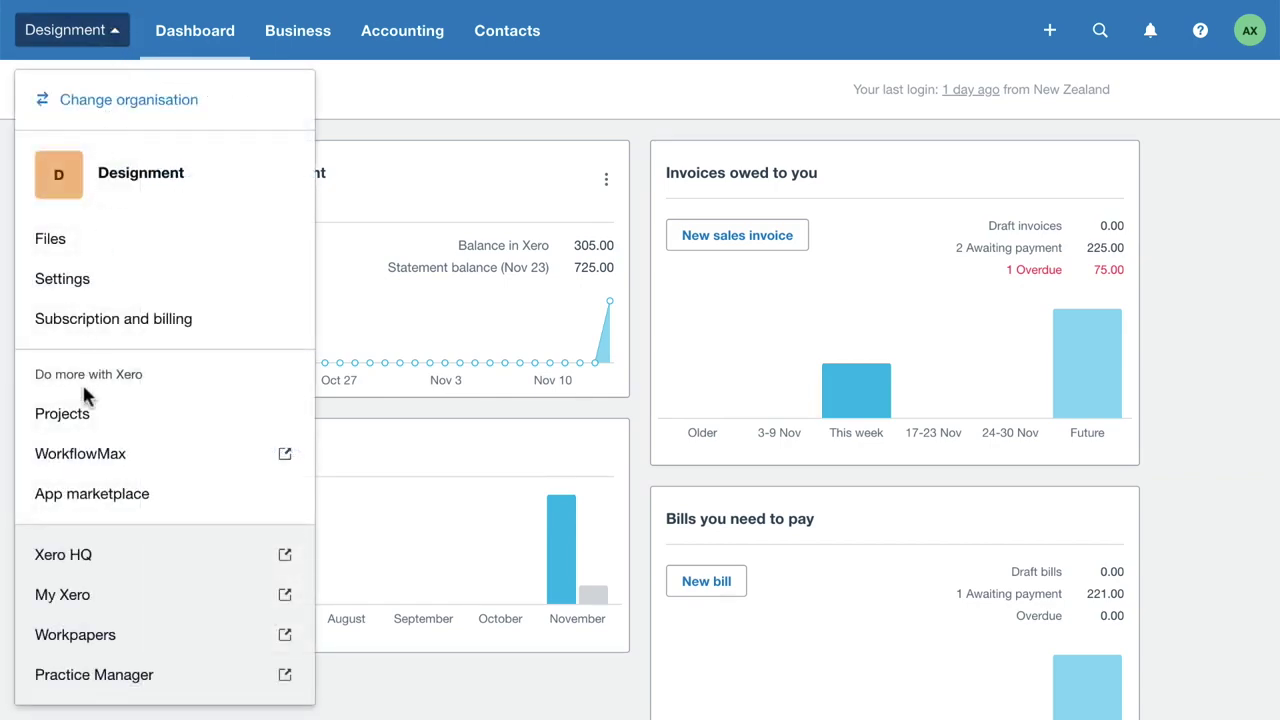
left_click(62, 414)
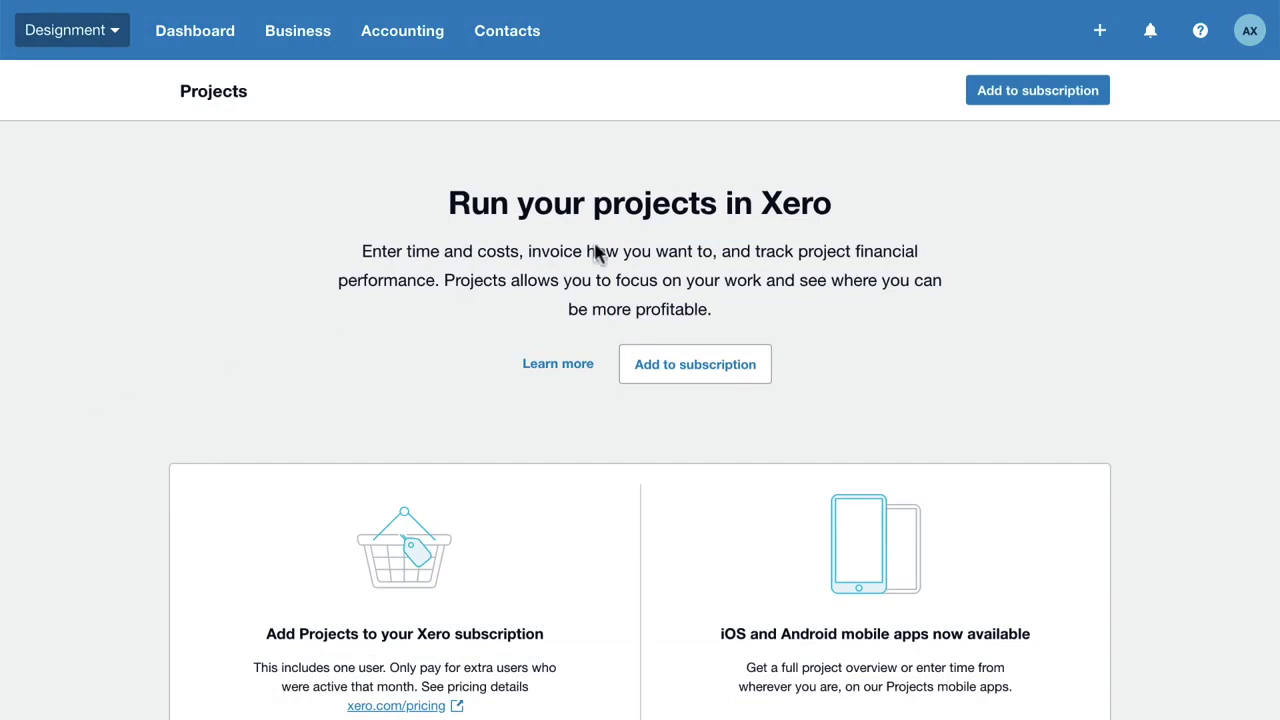
left_click(1037, 100)
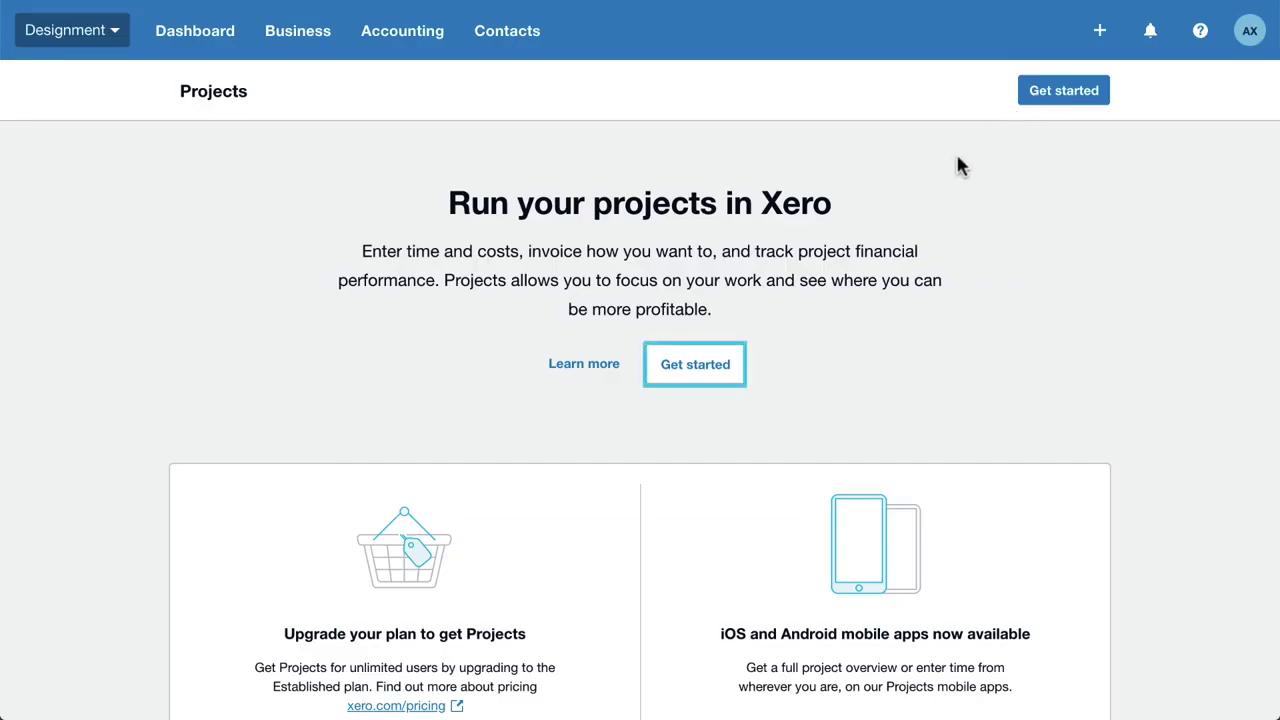
left_click(688, 368)
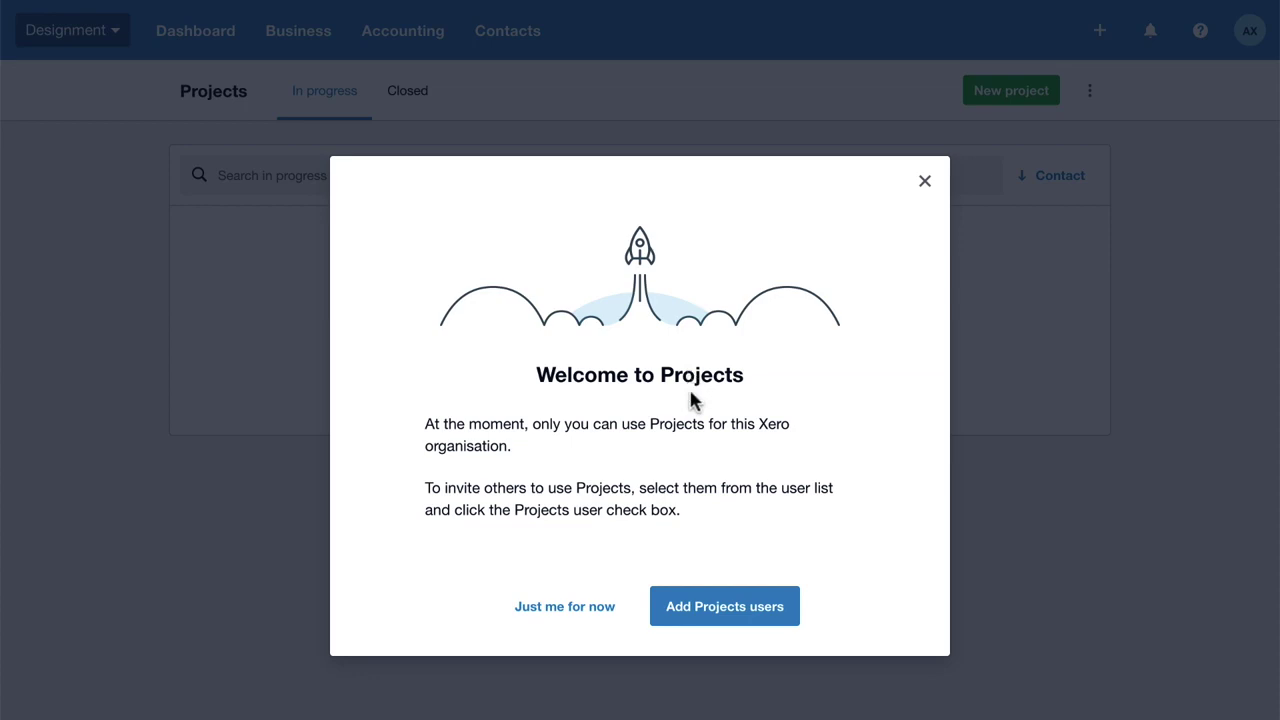
Add a Projects user by giving the second person in the current users list access to Projects.
left_click(708, 620)
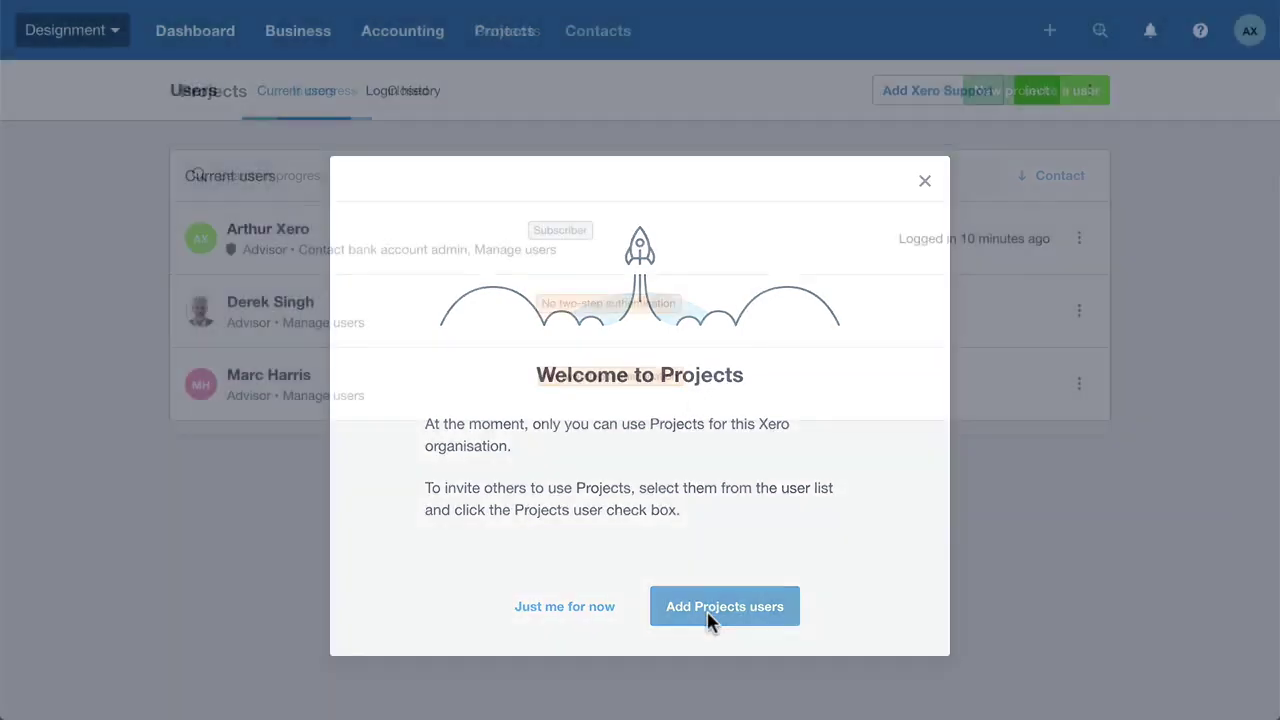
left_click(297, 312)
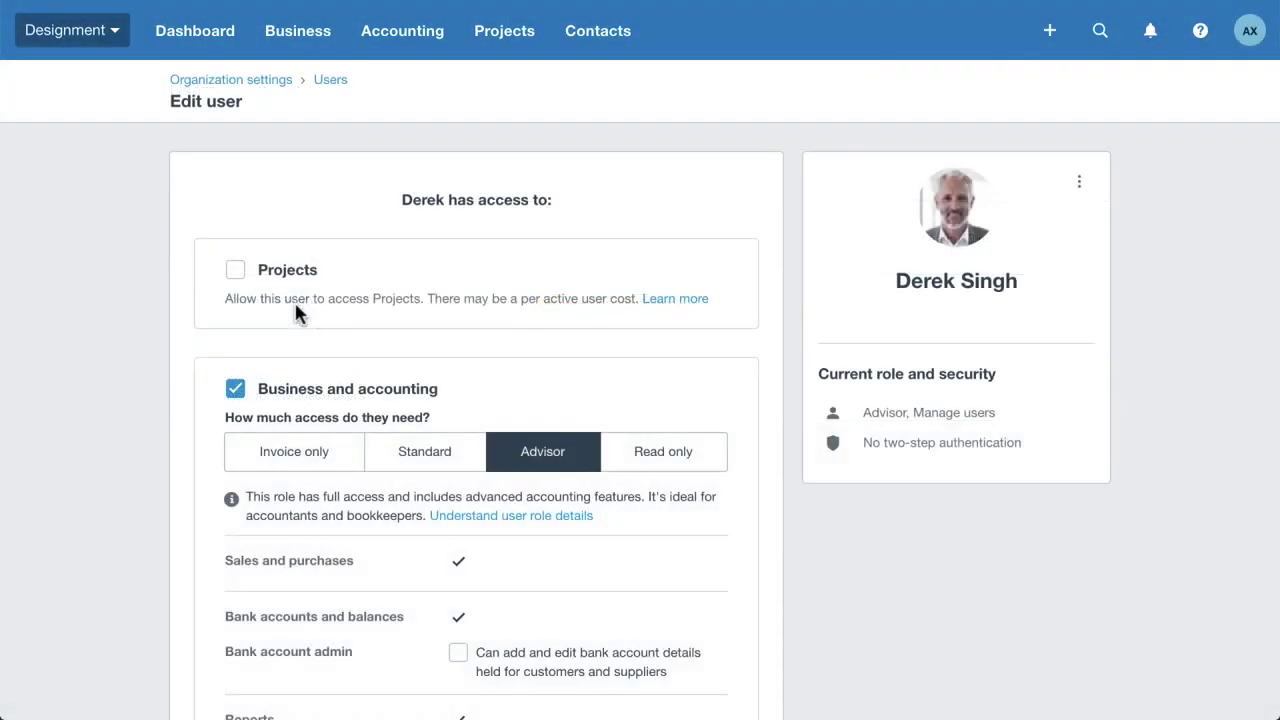
left_click(235, 272)
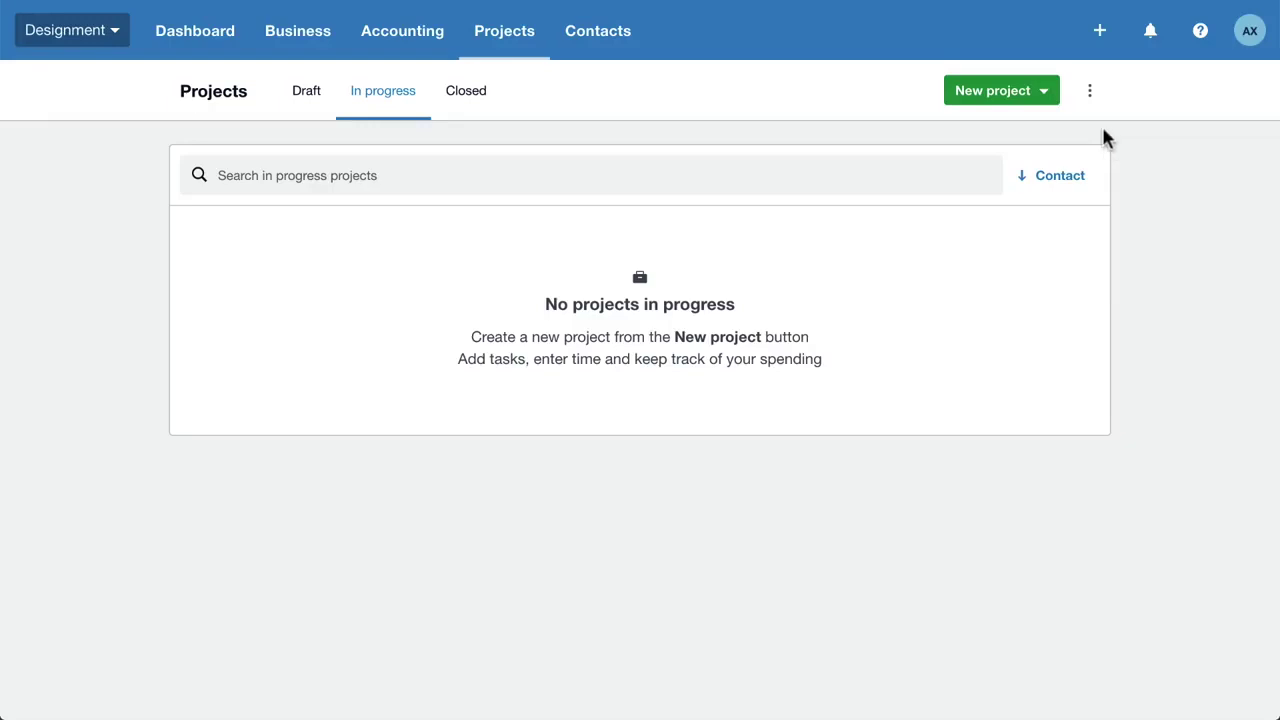
Open the Projects settings.
left_click(1090, 94)
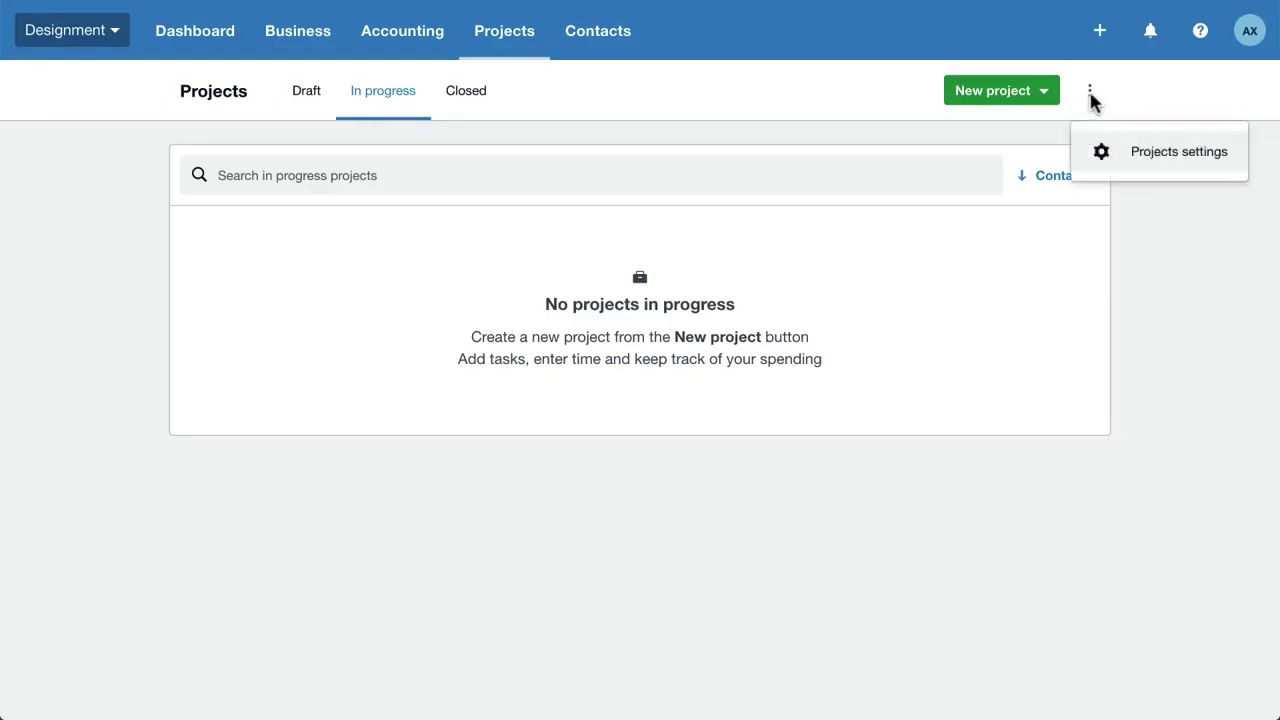
left_click(1157, 156)
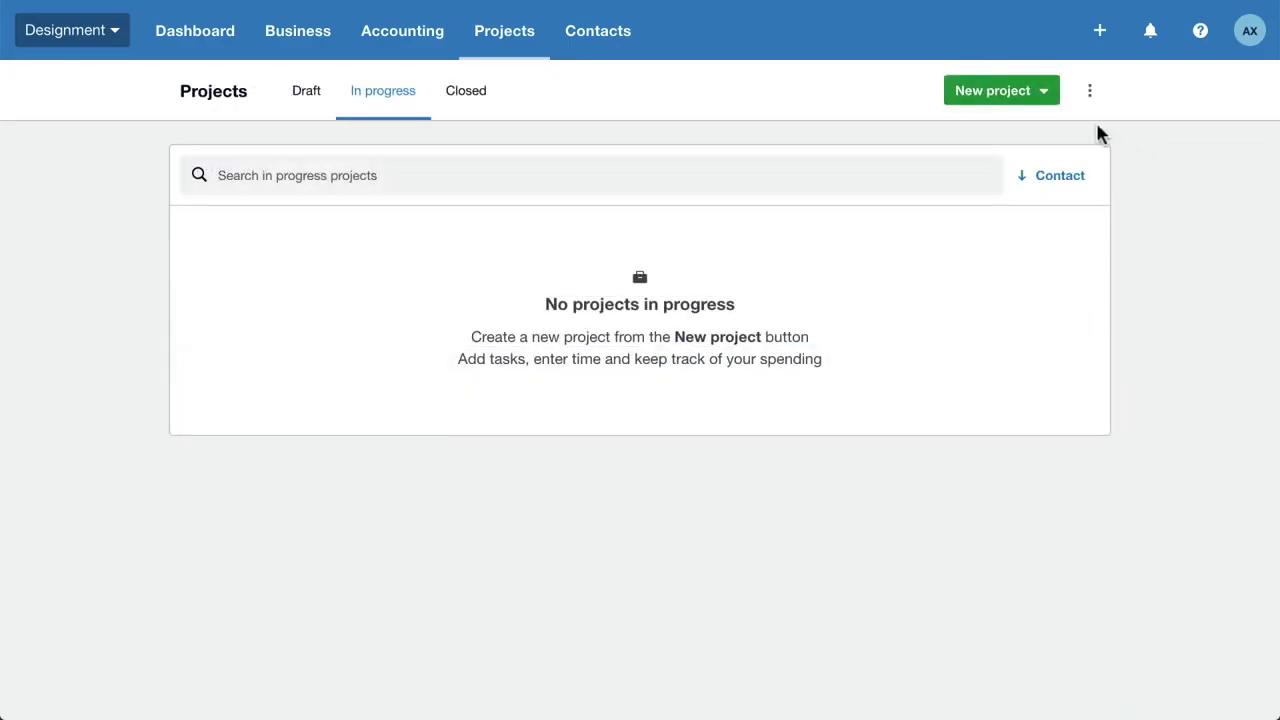
Create a draft project for the customer named Website Design, deadline 6 Jan 2020, with its estimate calculated from tasks and estimated expenses.
left_click(1039, 100)
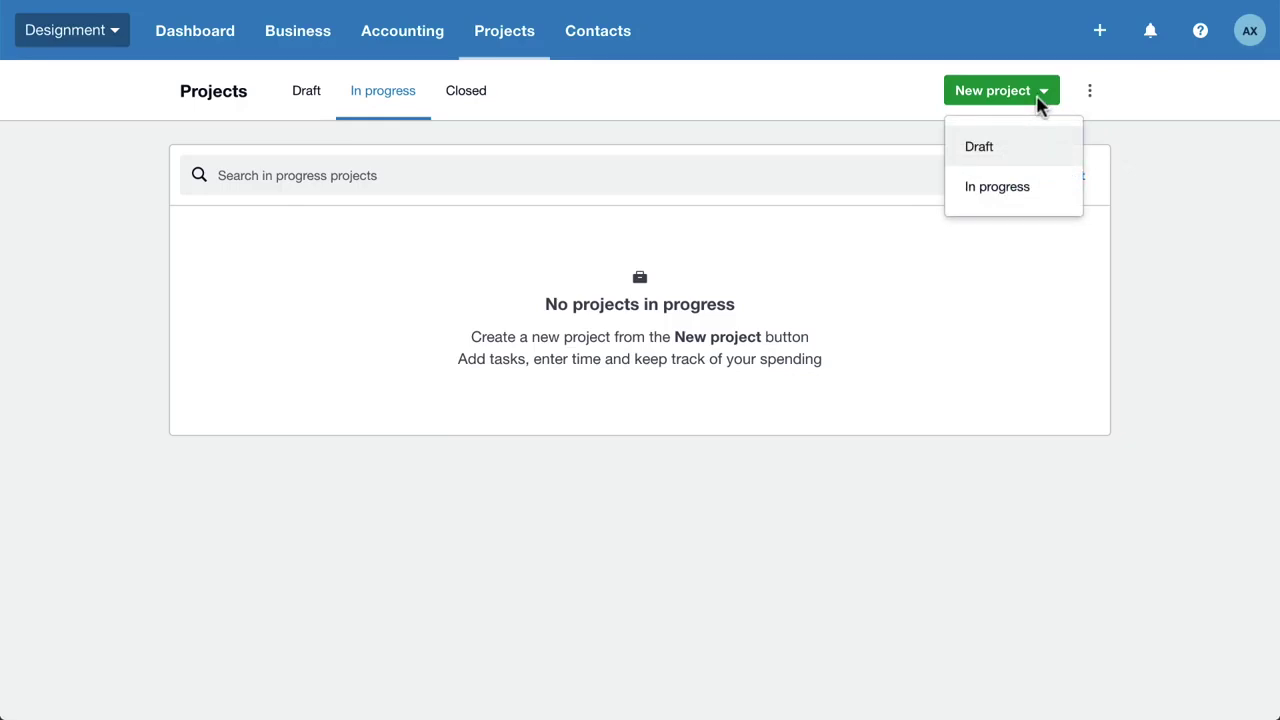
left_click(997, 153)
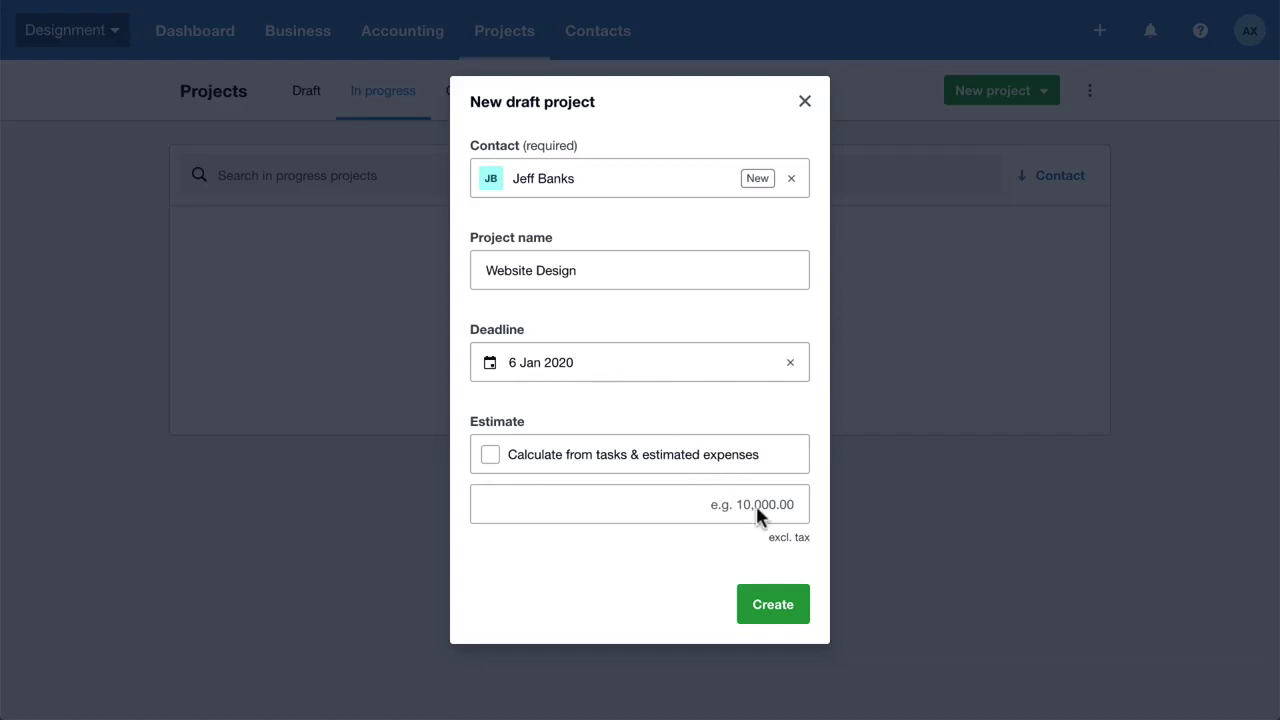
left_click(490, 455)
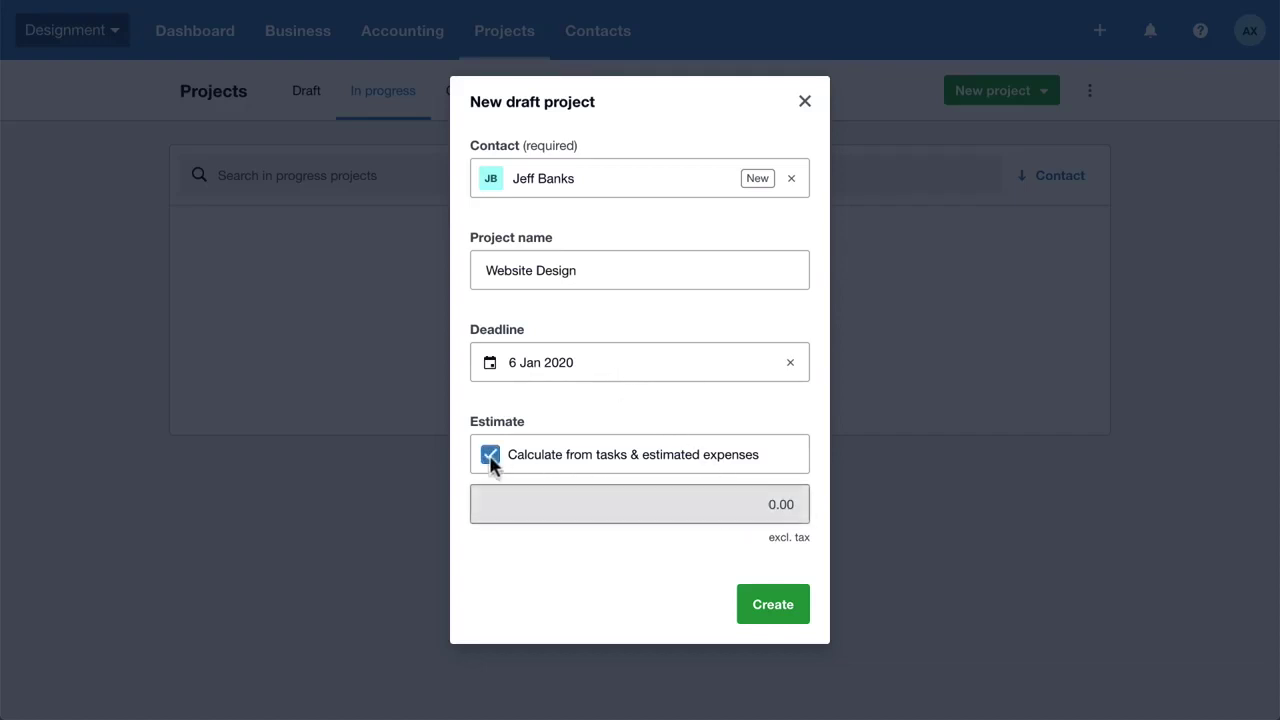
left_click(766, 606)
Add the Task-01 Pre-sale meeting task to the draft project with 2:00 estimated hours at the 110.00 hourly rate.
left_click(860, 93)
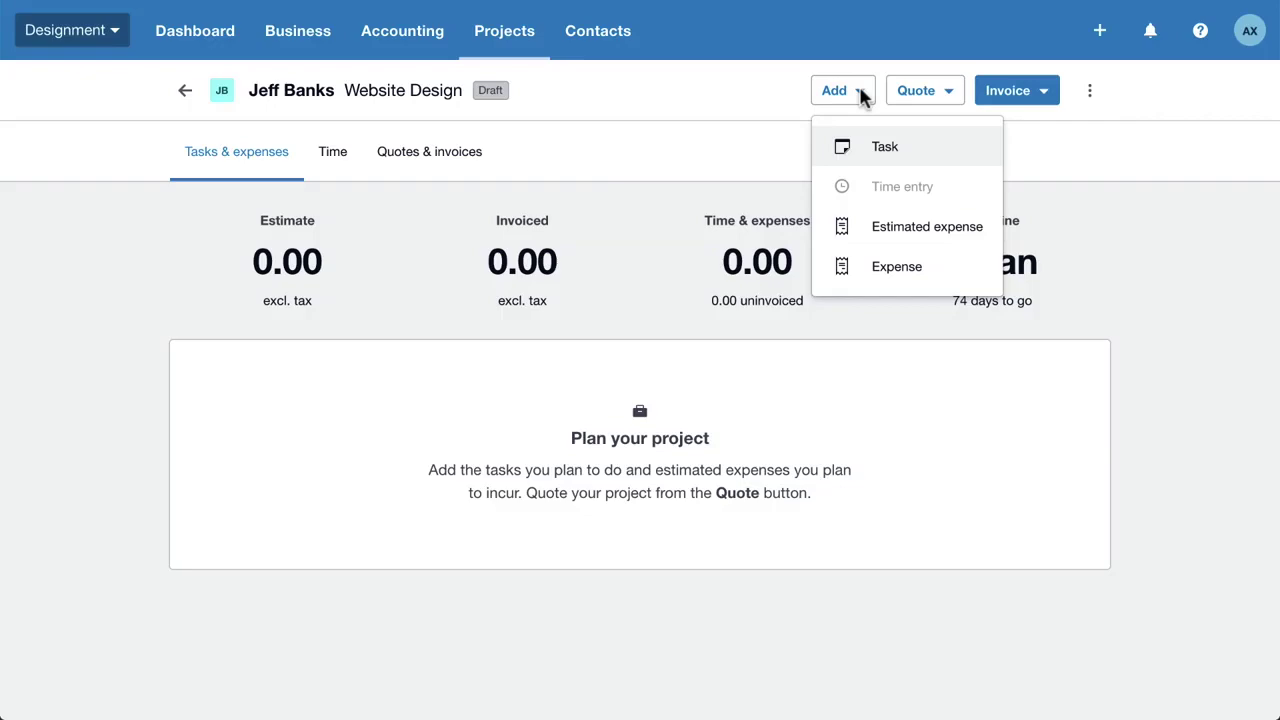
left_click(886, 147)
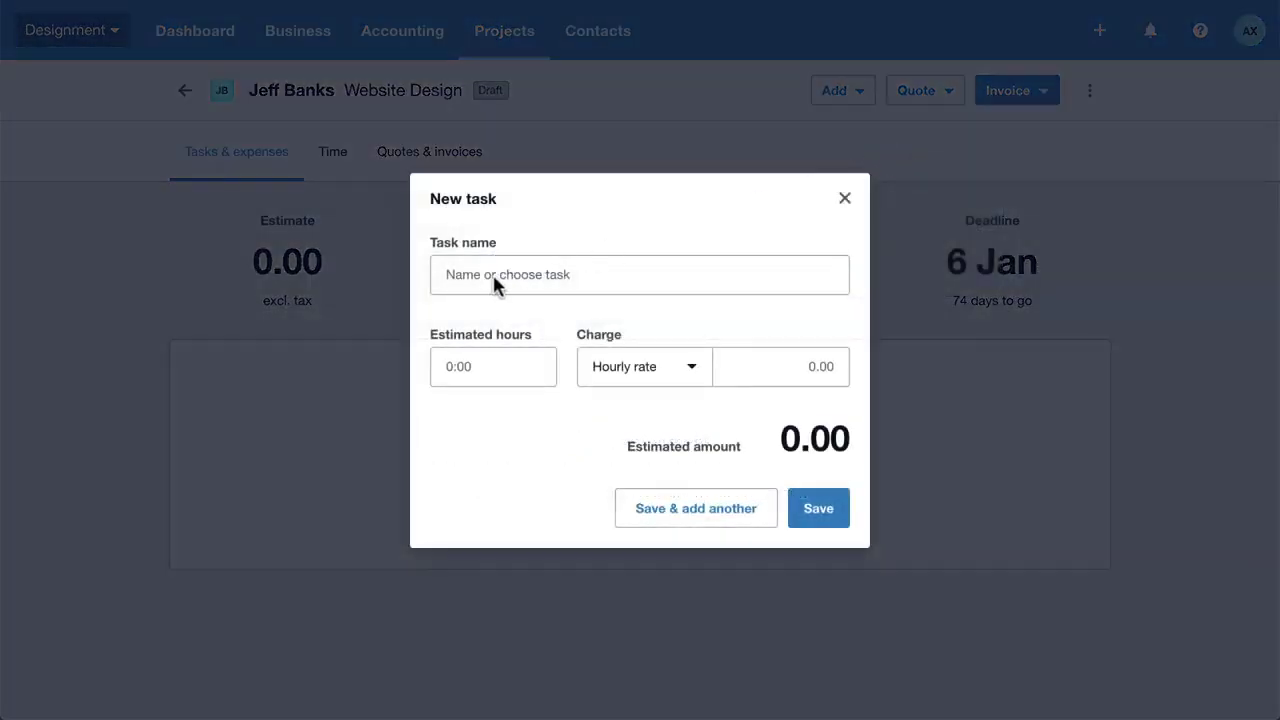
left_click(491, 274)
type("Task")
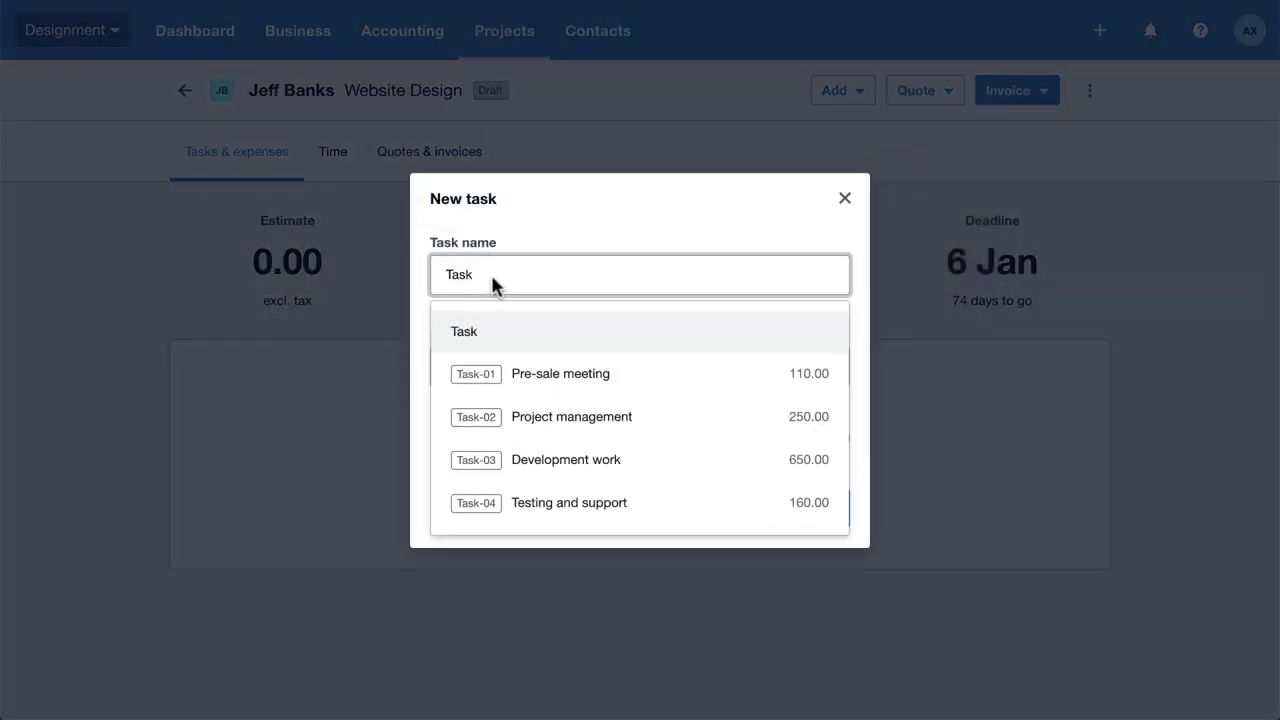
left_click(590, 376)
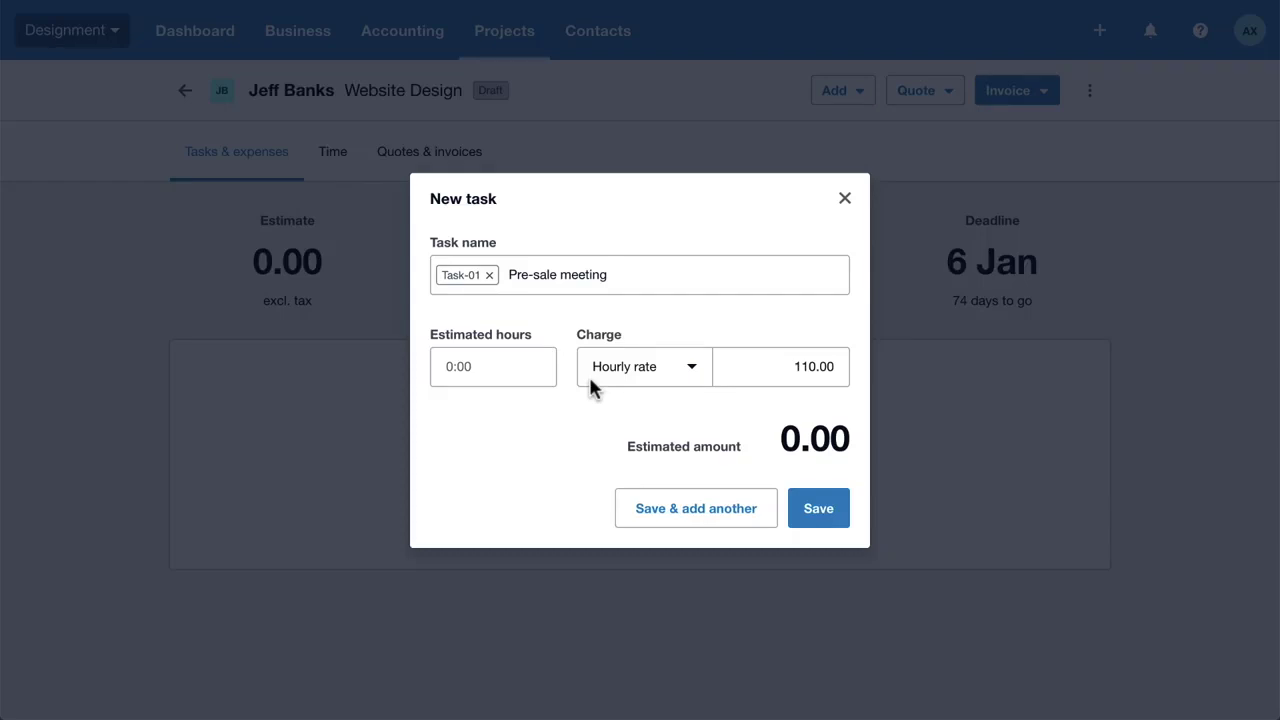
left_click(477, 370)
type("2:00")
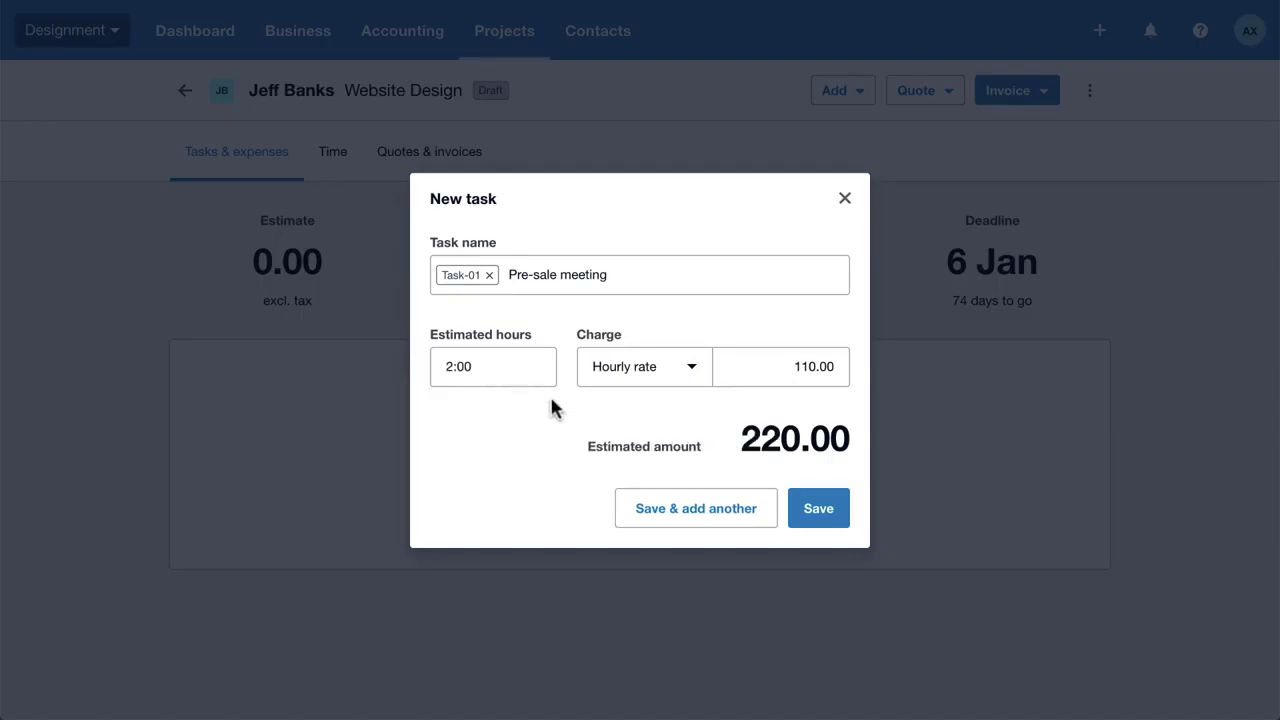
left_click(816, 516)
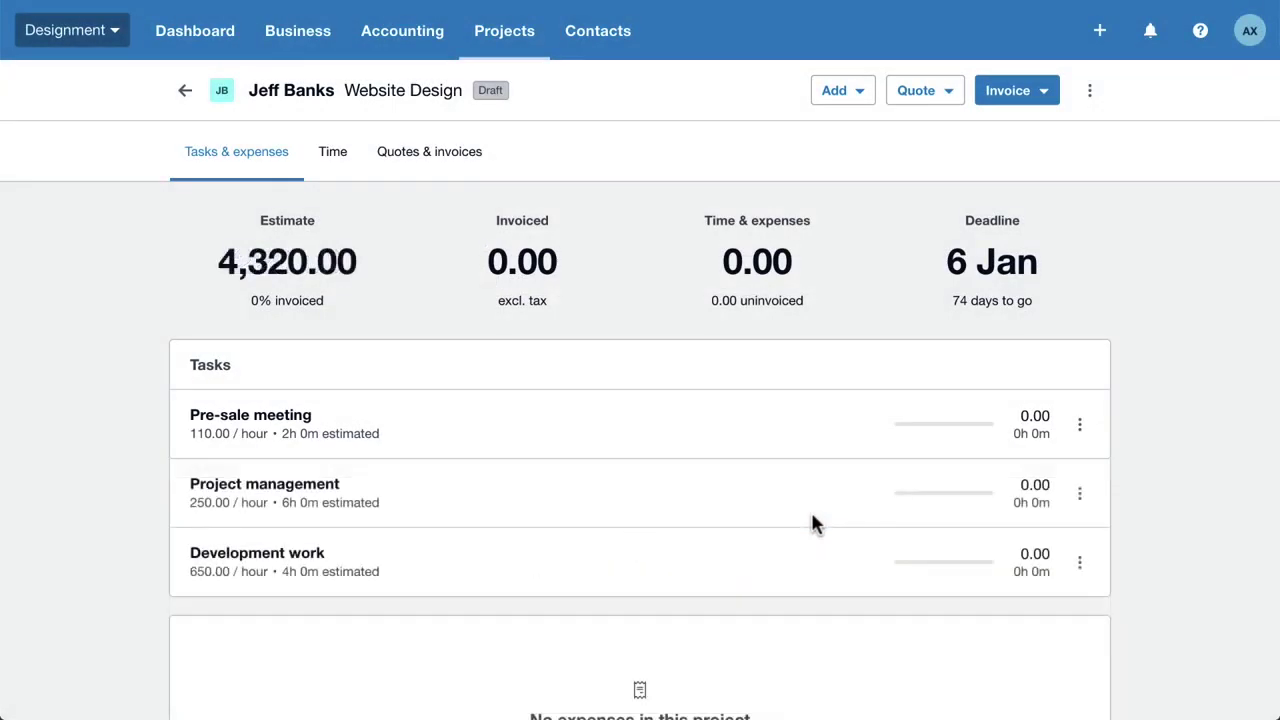
Add the Web-01 Photoshoot item as an estimated expense, charged as a 25% markup.
left_click(856, 92)
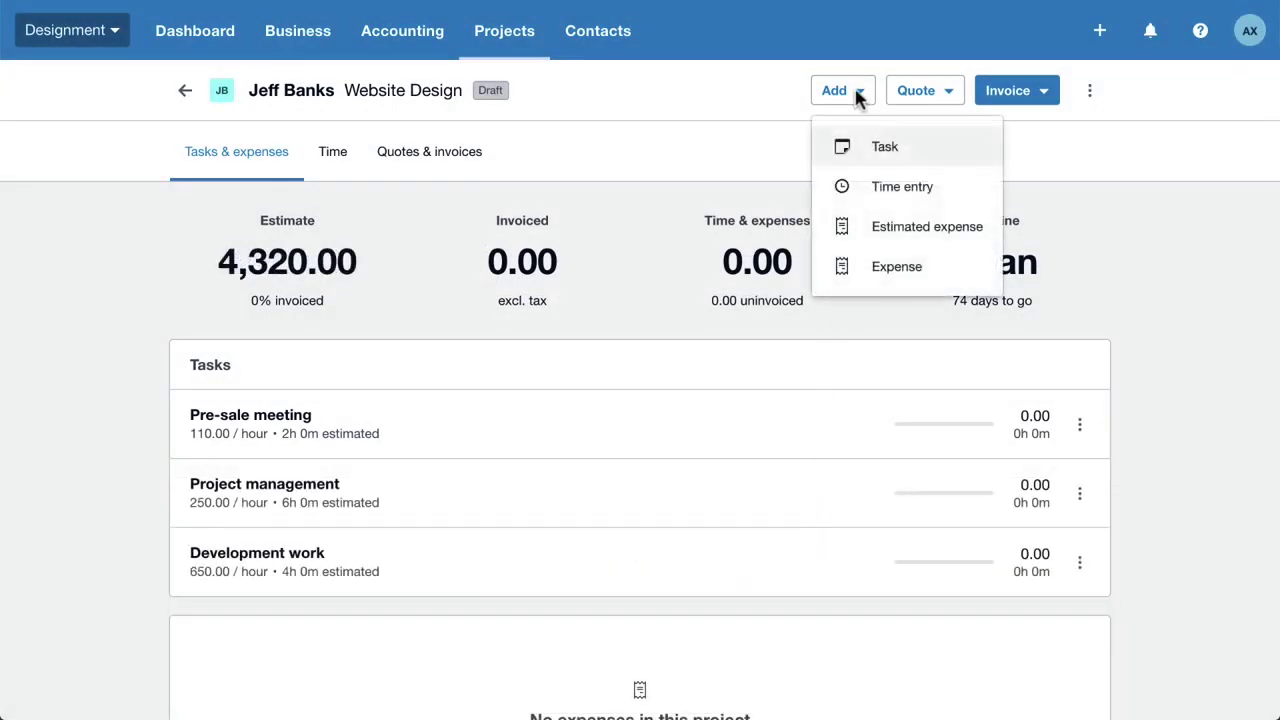
left_click(908, 229)
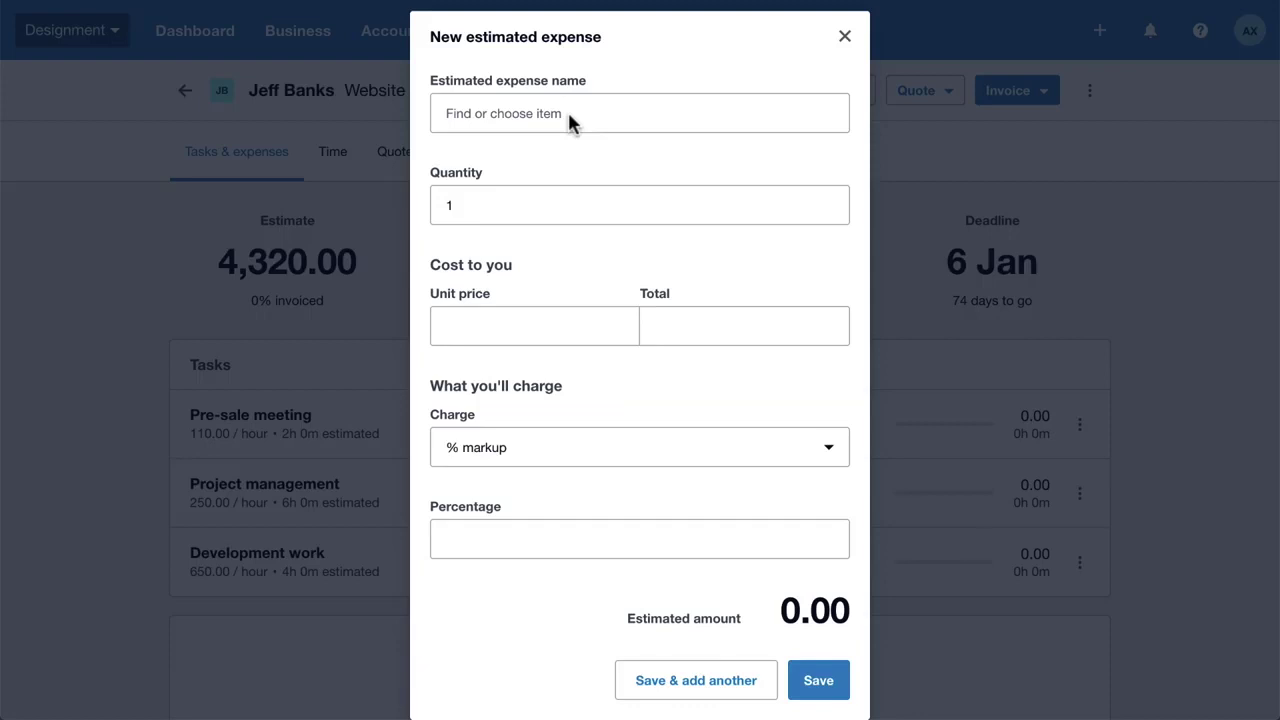
left_click(568, 116)
type("We")
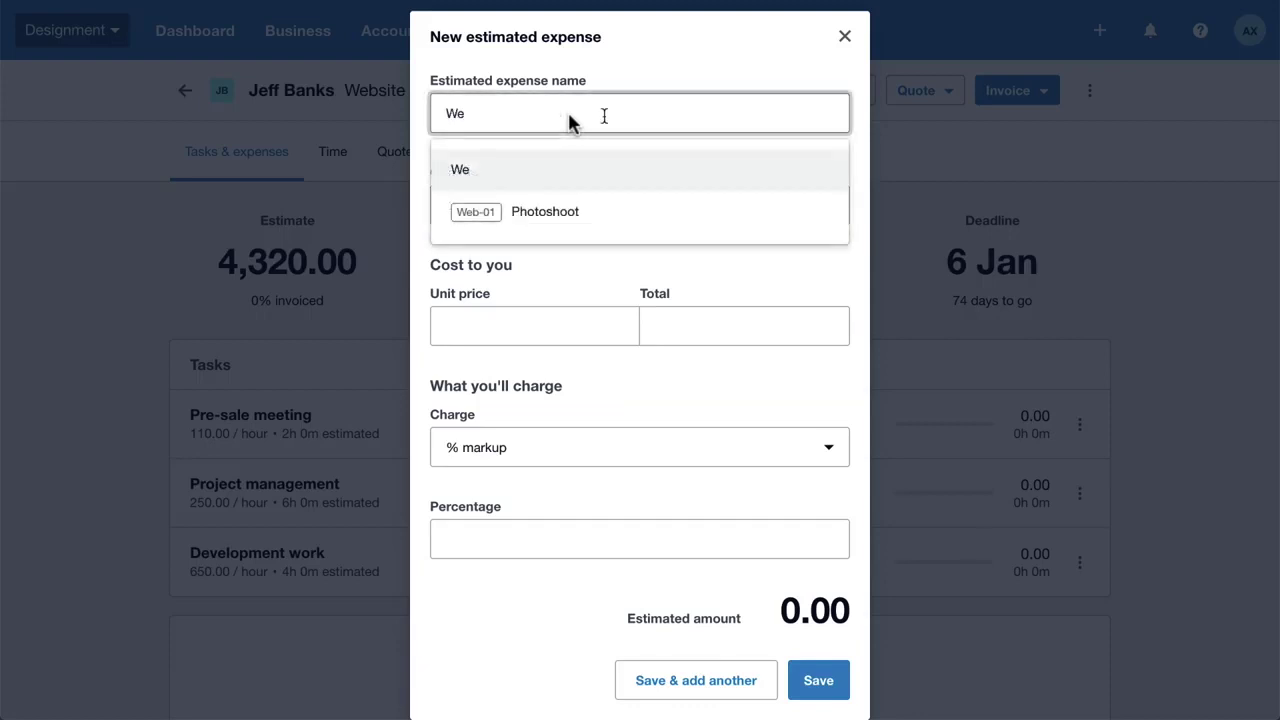
left_click(560, 215)
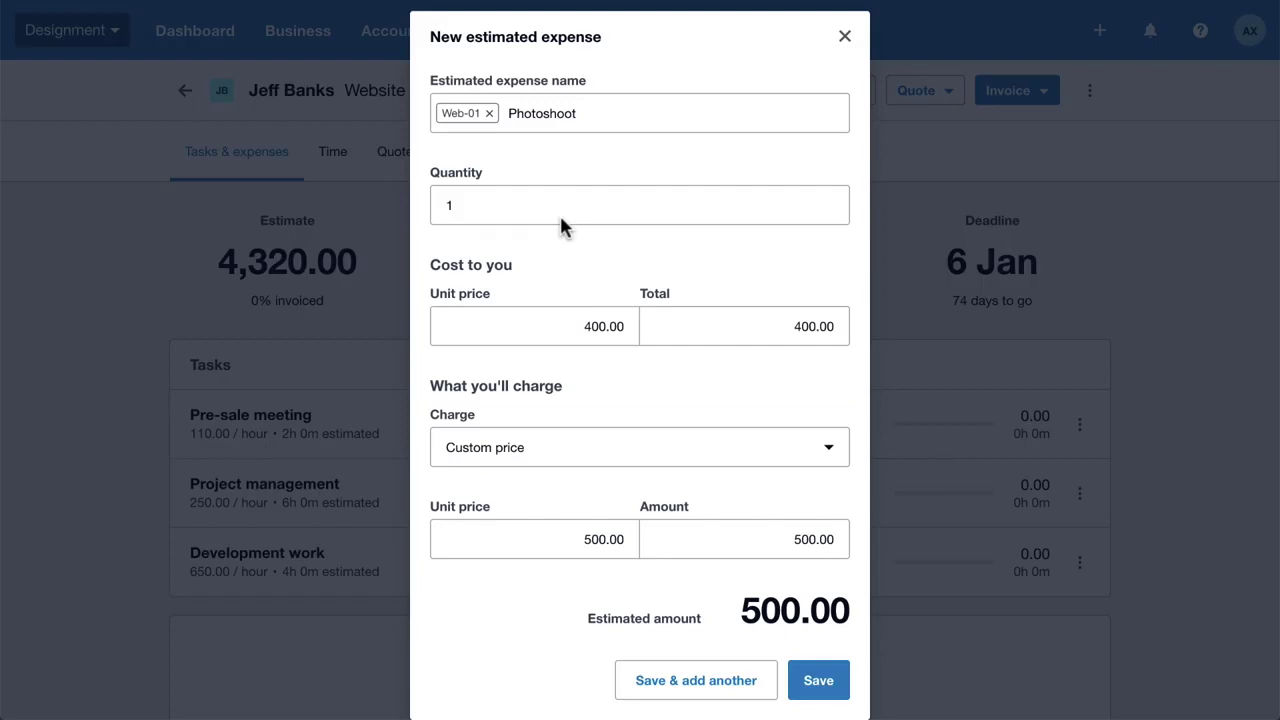
left_click(828, 450)
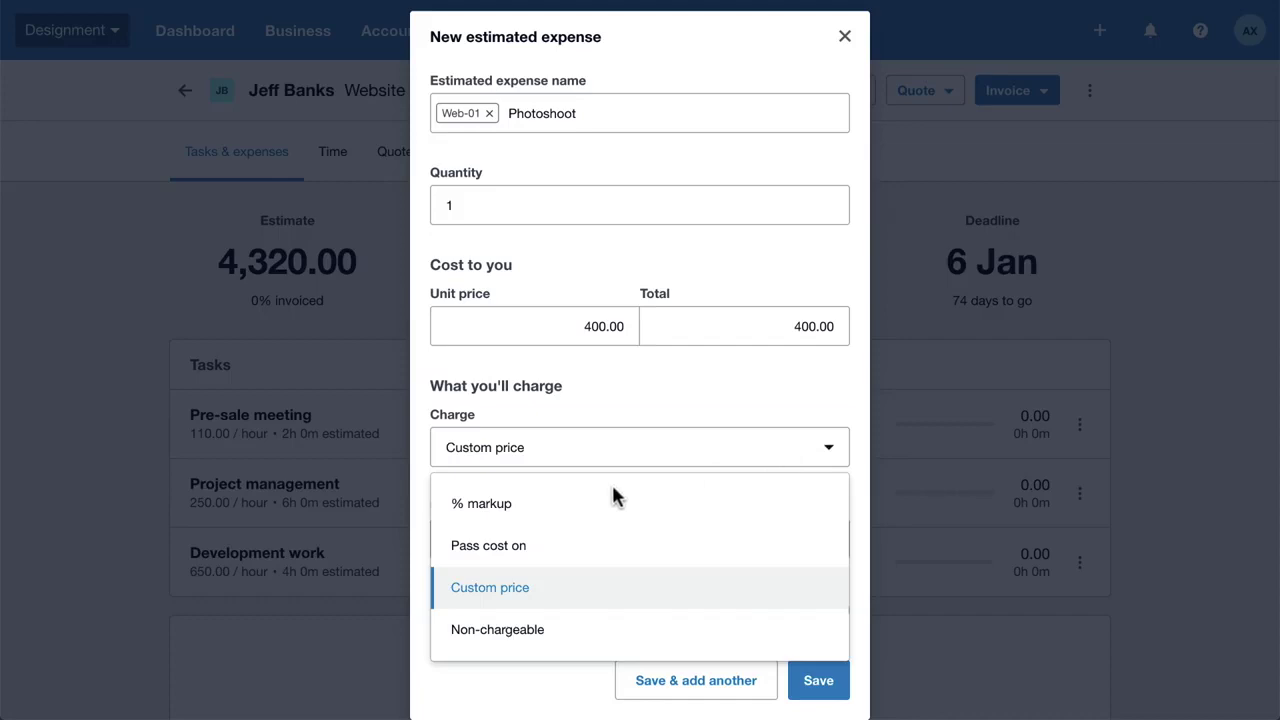
left_click(503, 510)
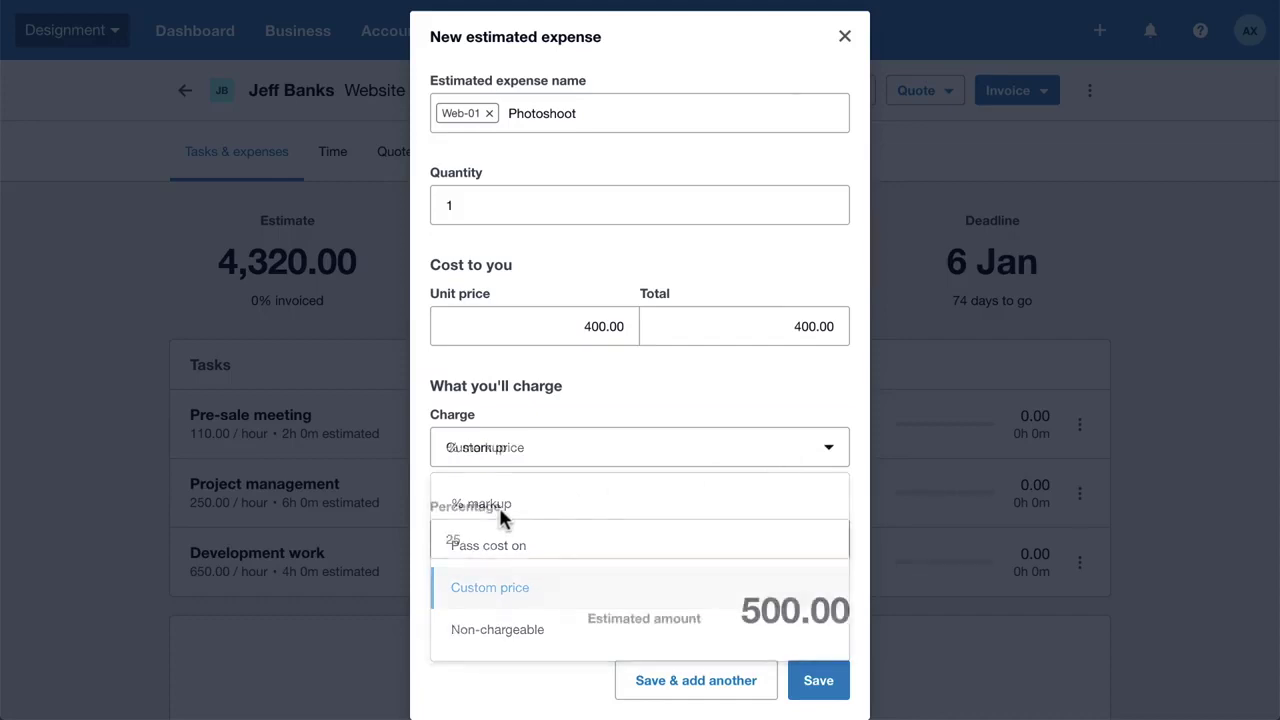
left_click(818, 682)
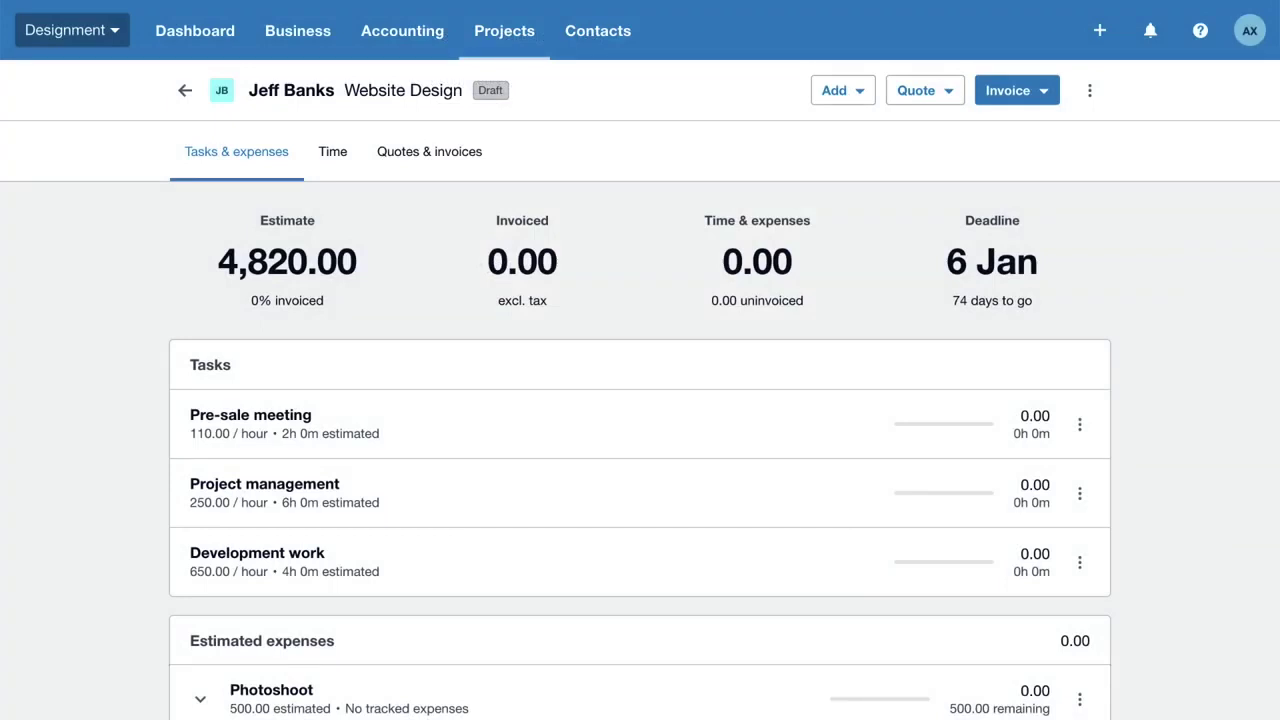
Create a tasks and estimated expenses quote showing individual tasks and combined expenses, titled with the project name, and save and open the draft.
left_click(944, 101)
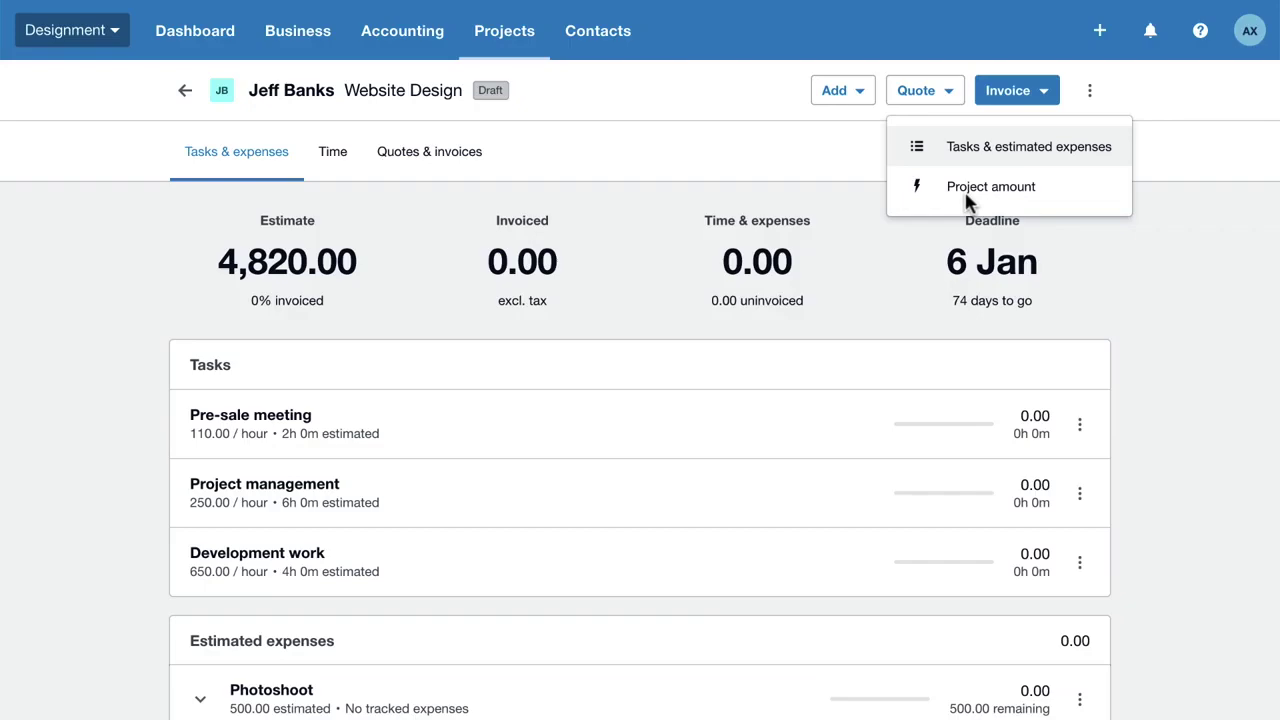
left_click(966, 150)
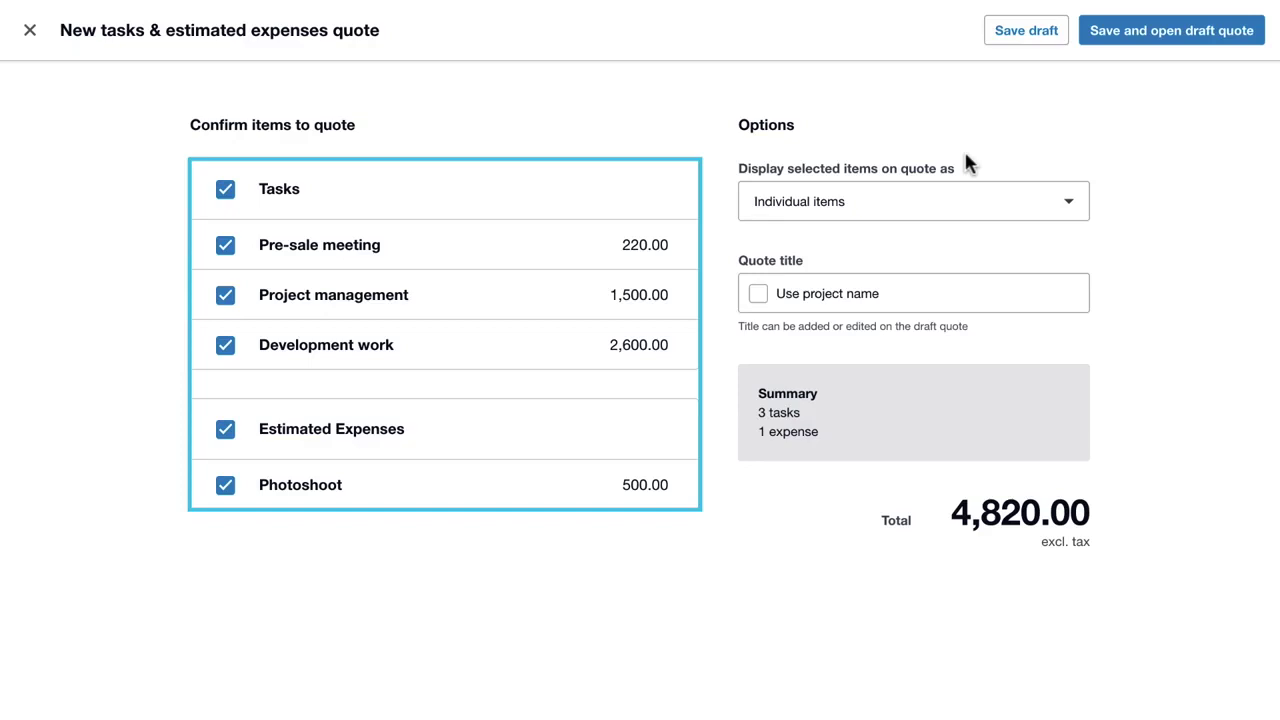
left_click(1068, 203)
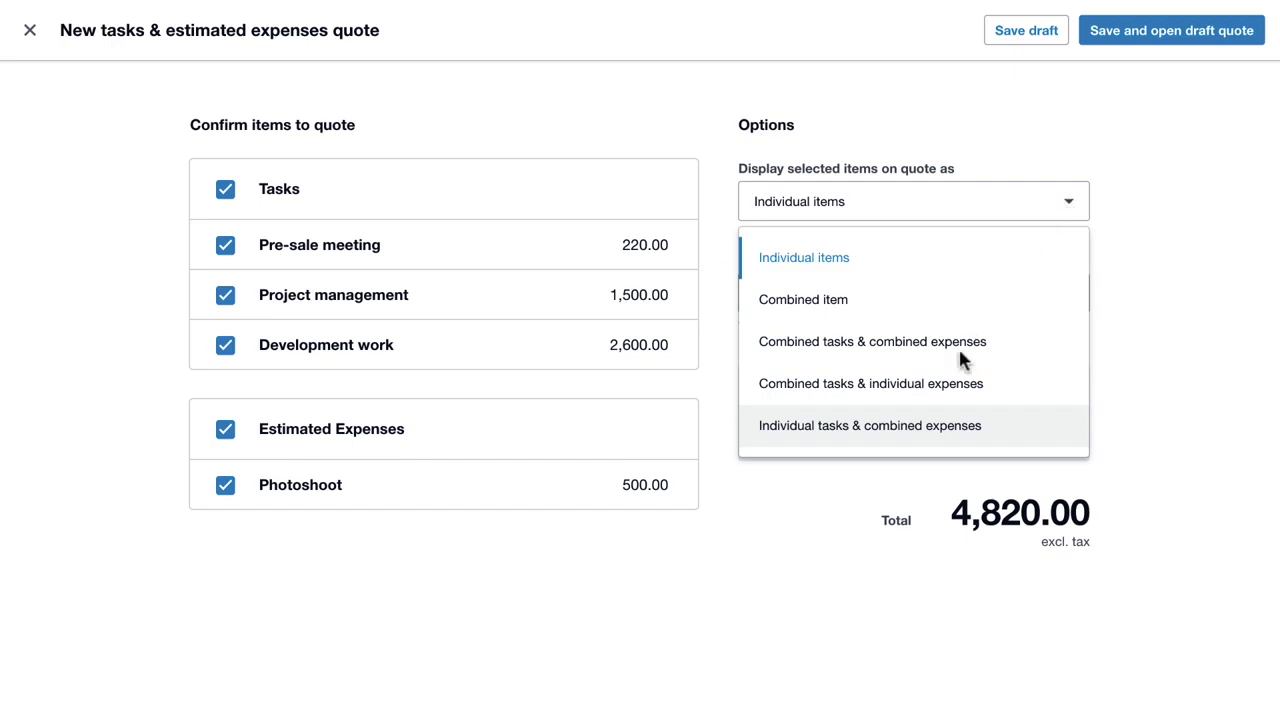
left_click(900, 426)
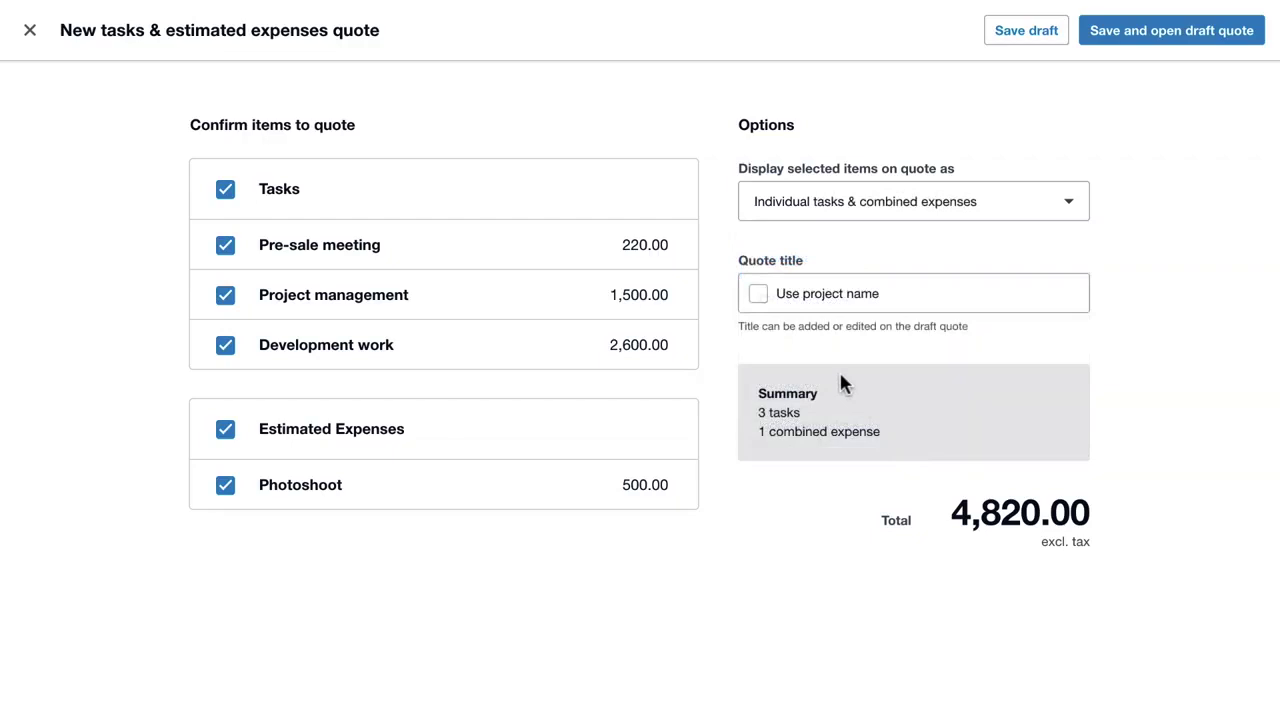
left_click(757, 296)
left_click(1176, 42)
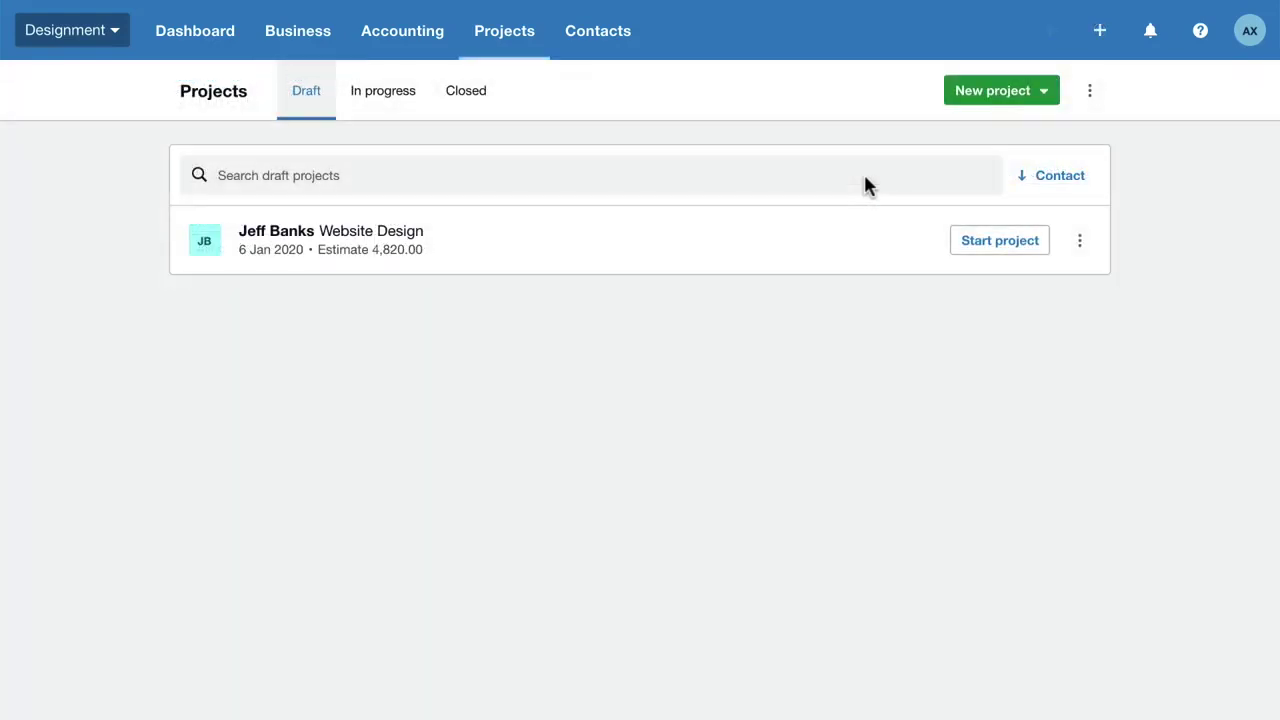
Change the Website Design project's status from draft to in progress.
left_click(1080, 242)
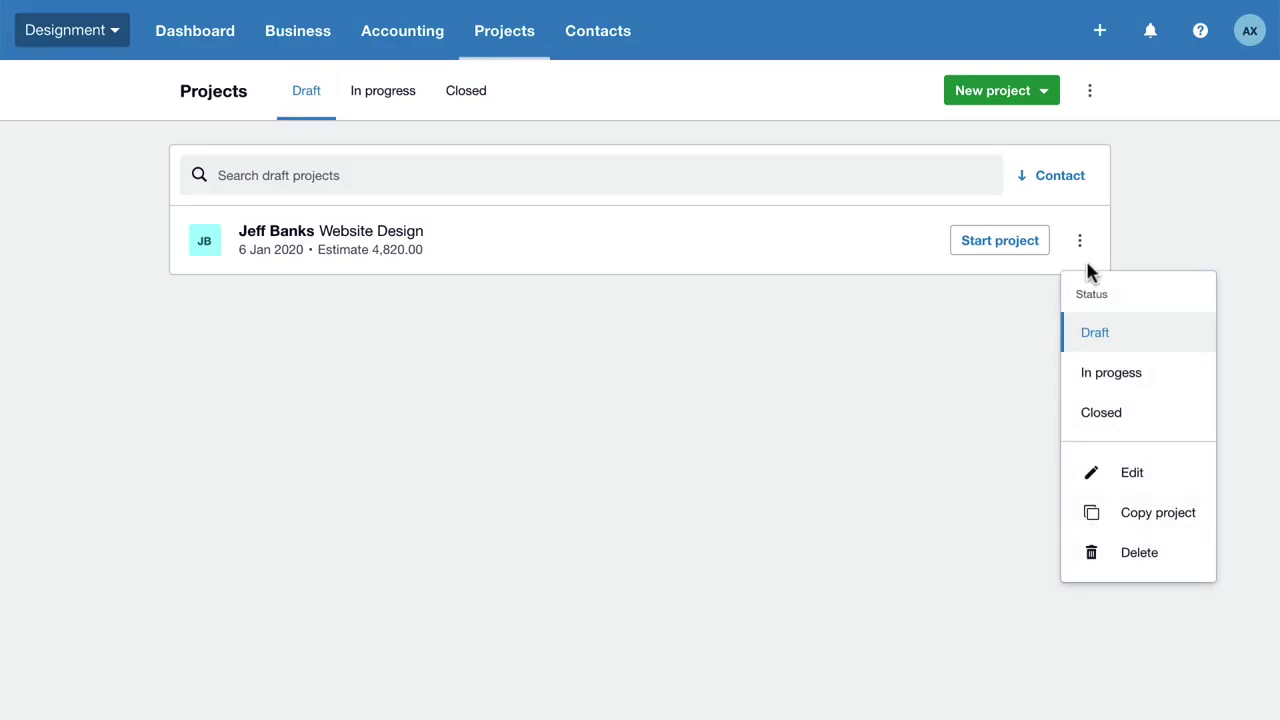
left_click(1147, 378)
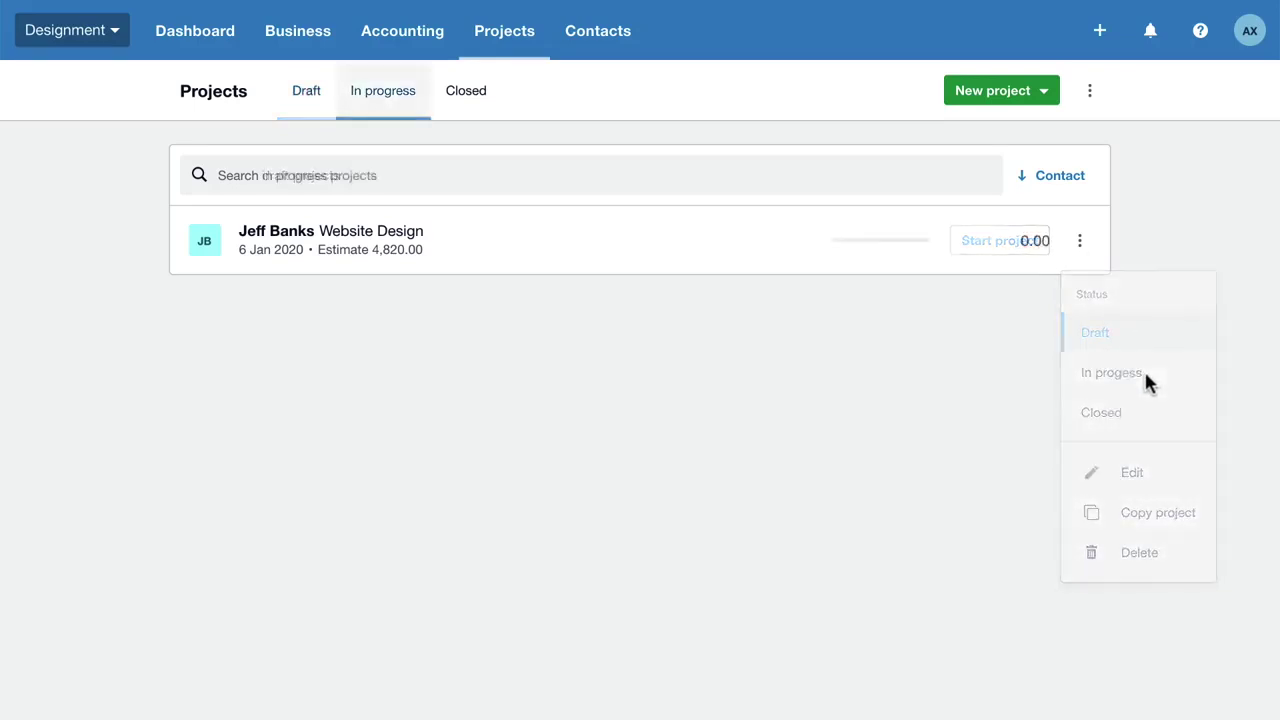
Open the Website Design project and save a 1:00 time entry for the Pre-sale meeting task, leaving the description blank.
left_click(349, 243)
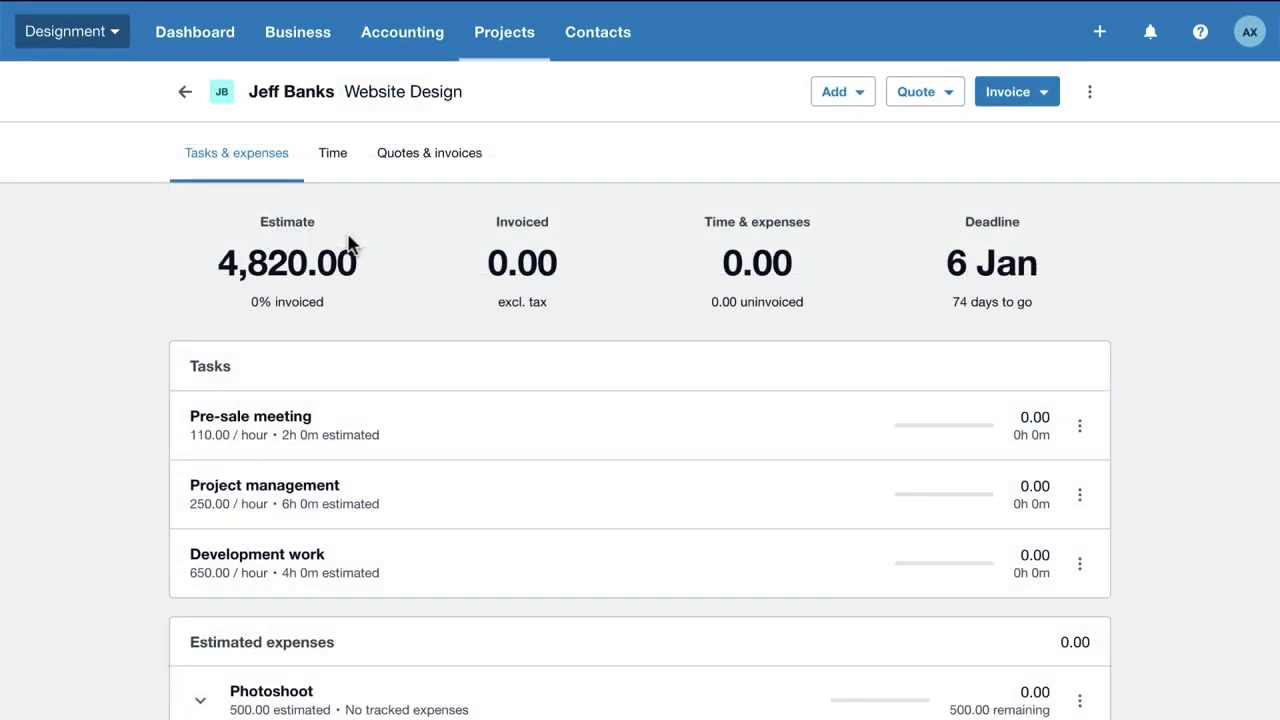
left_click(1080, 426)
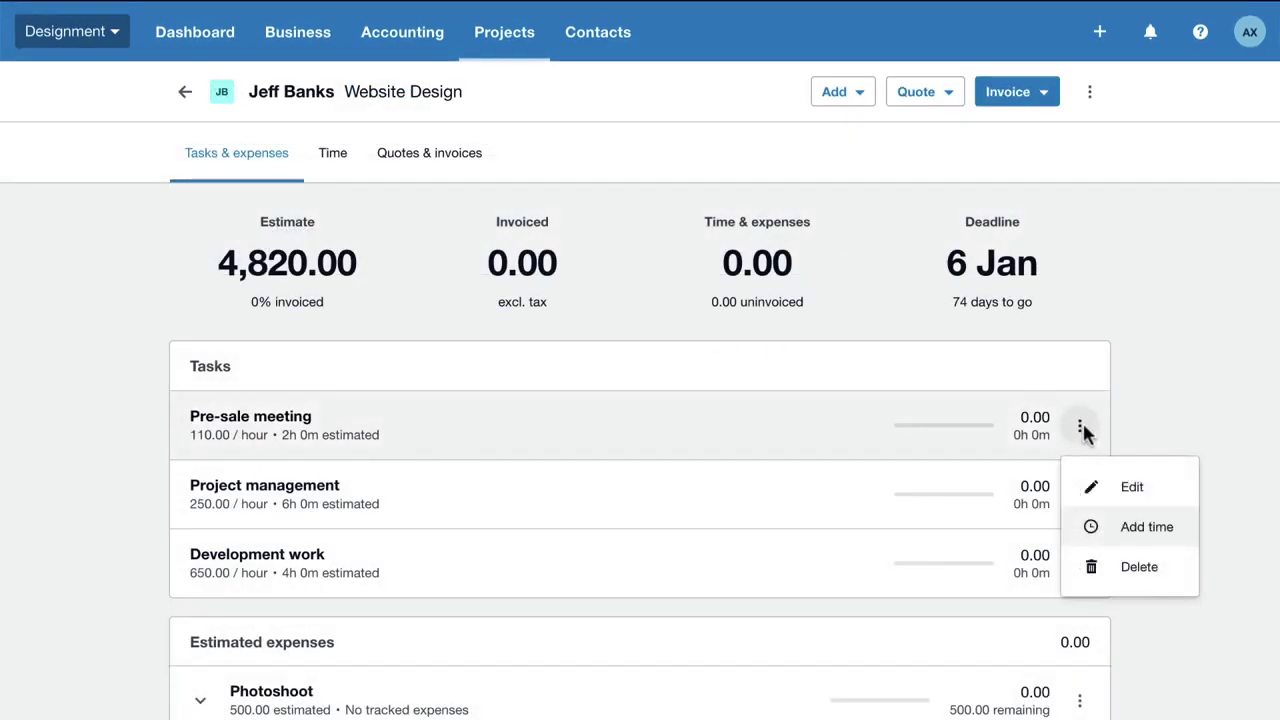
left_click(1166, 530)
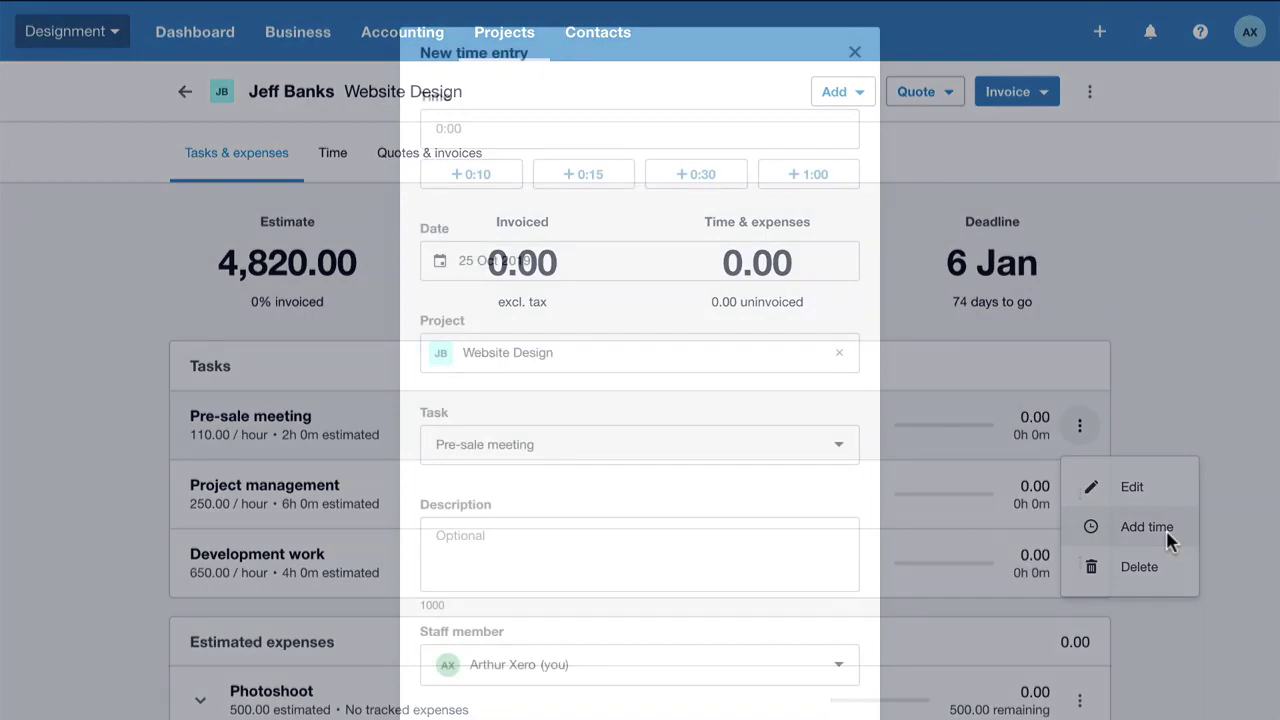
left_click(785, 177)
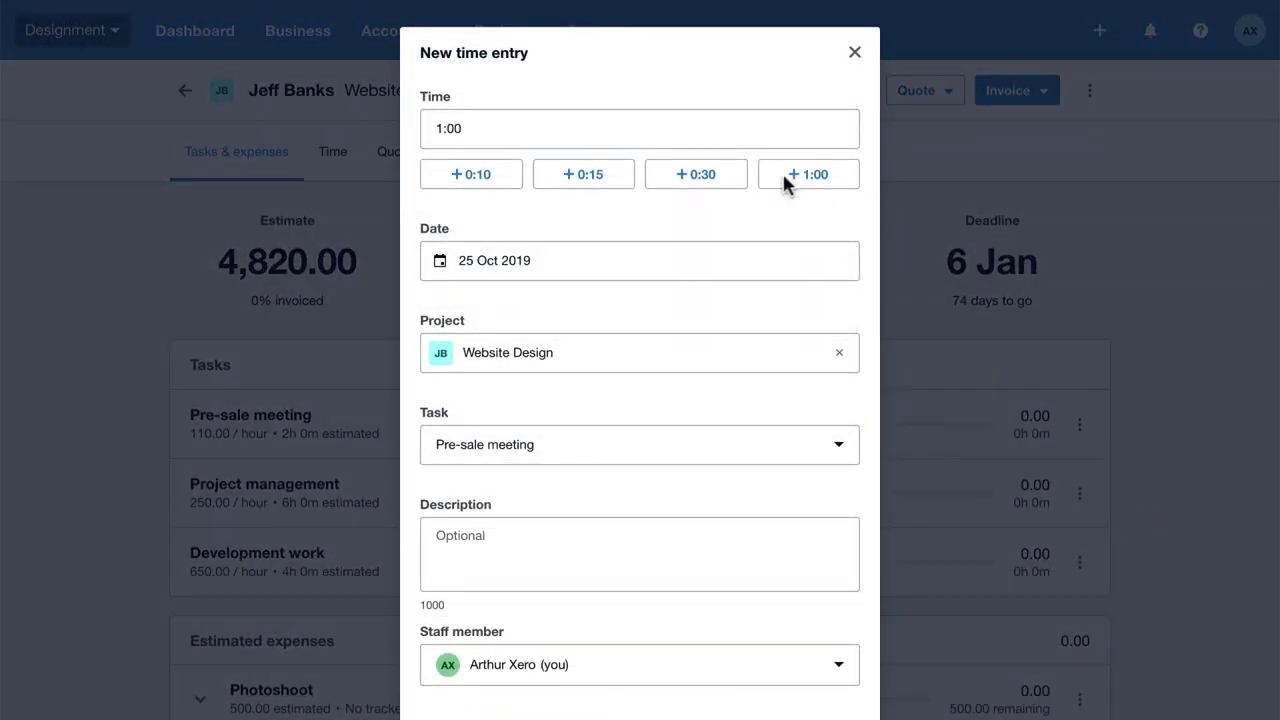
scroll(785, 185, "down", 2)
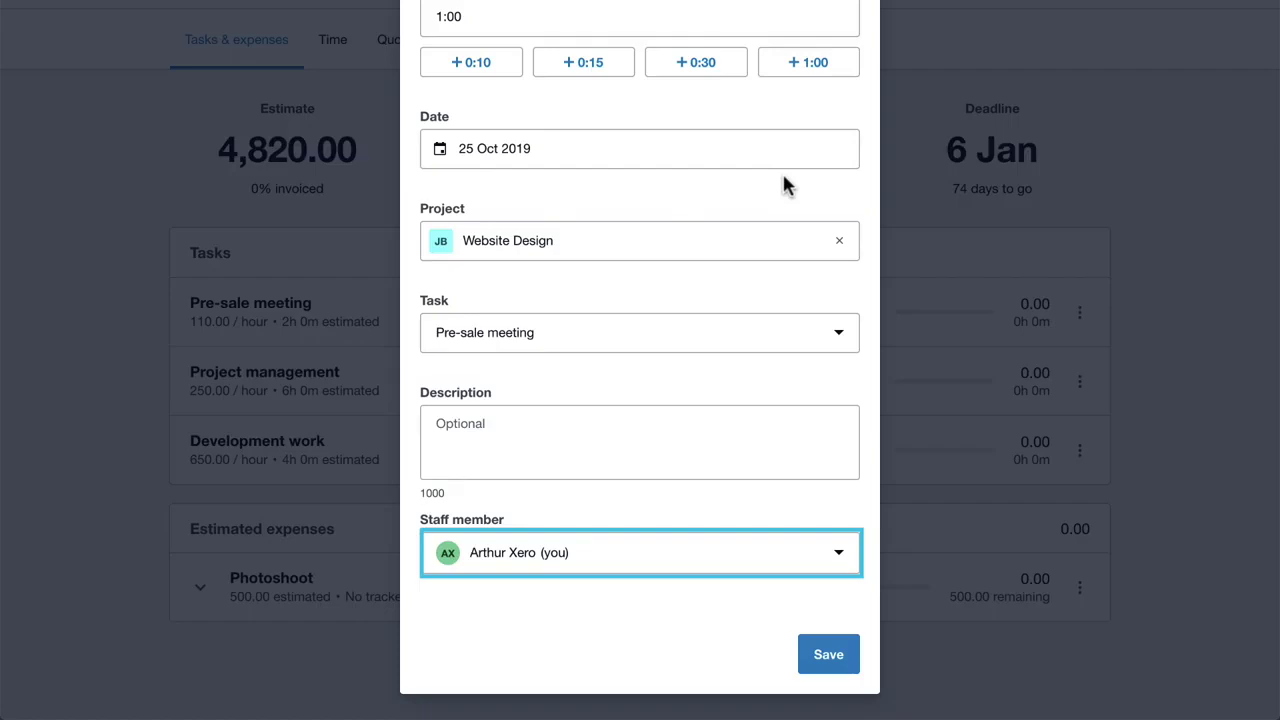
left_click(820, 658)
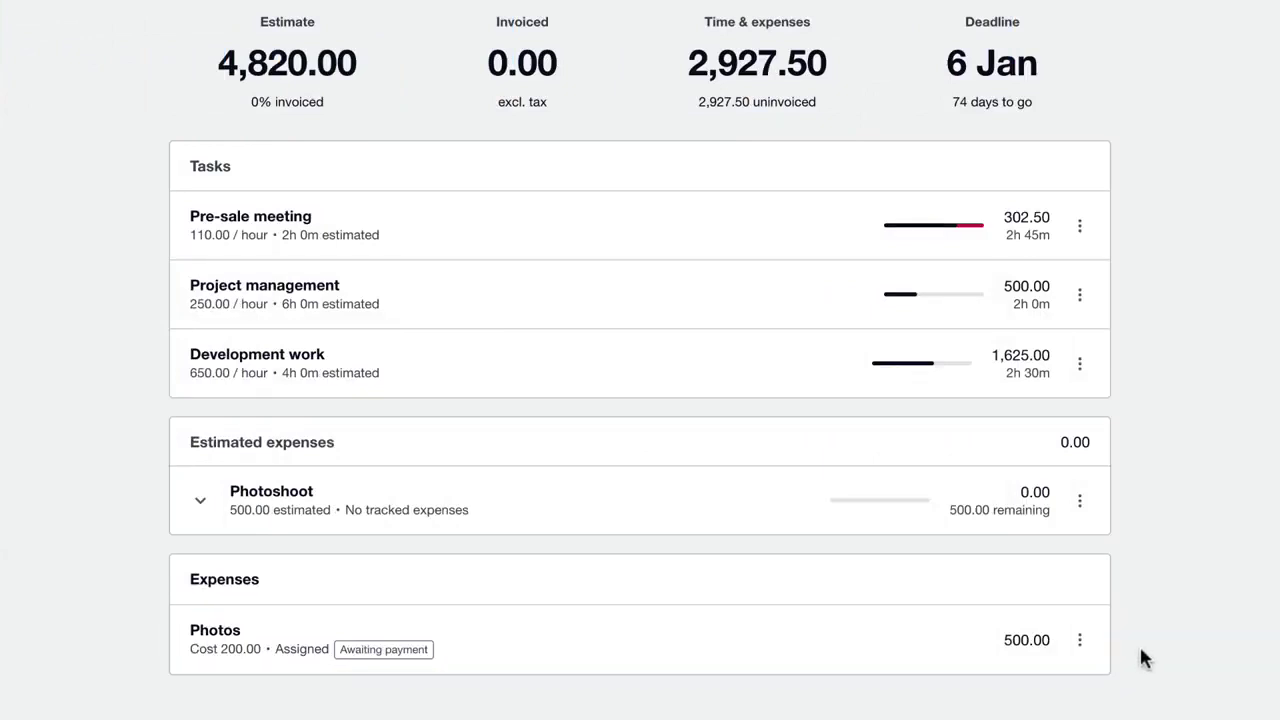
Edit the assigned Photos expense to track to the Photoshoot estimate, charged at a 25% markup, and save it.
left_click(1081, 642)
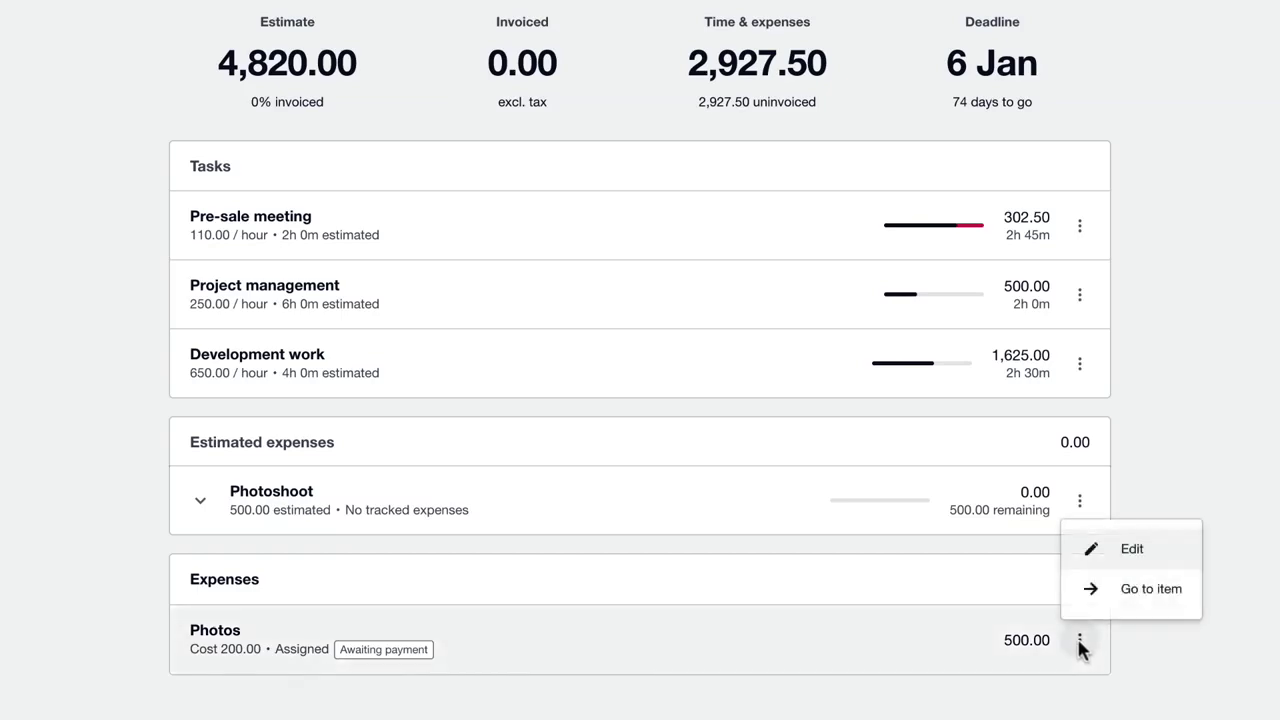
left_click(1130, 556)
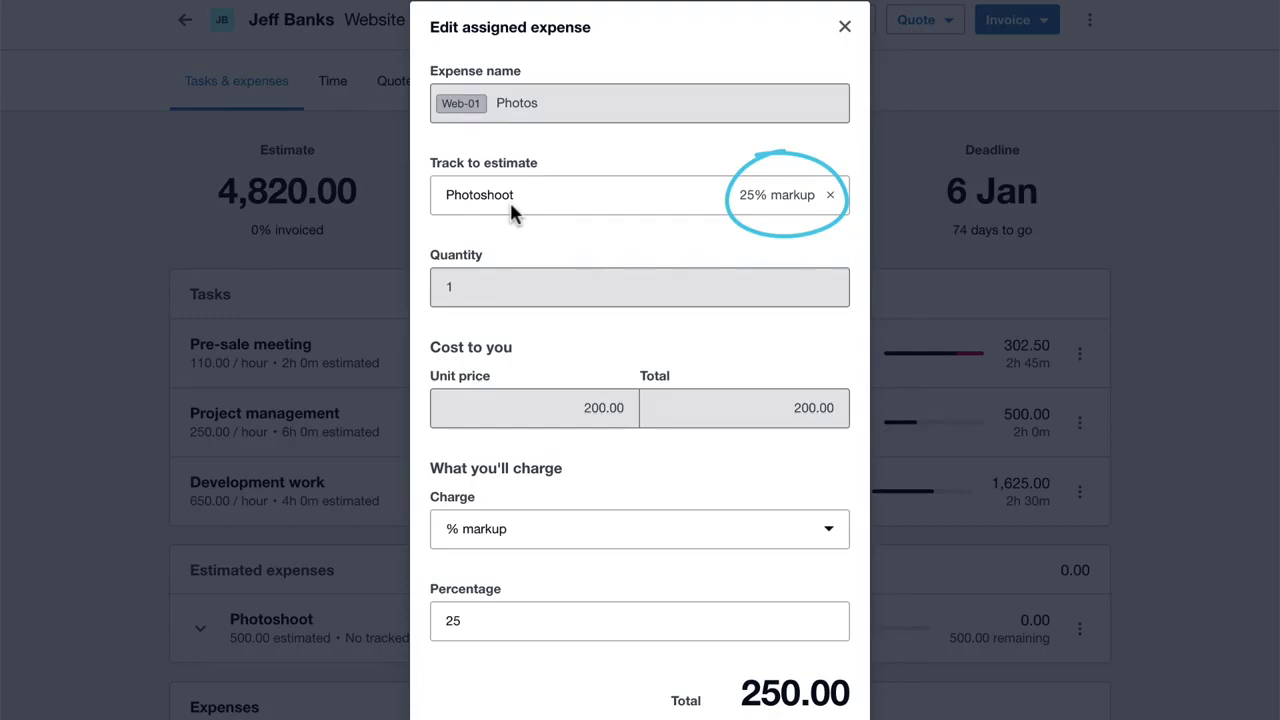
scroll(535, 239, "down", 2)
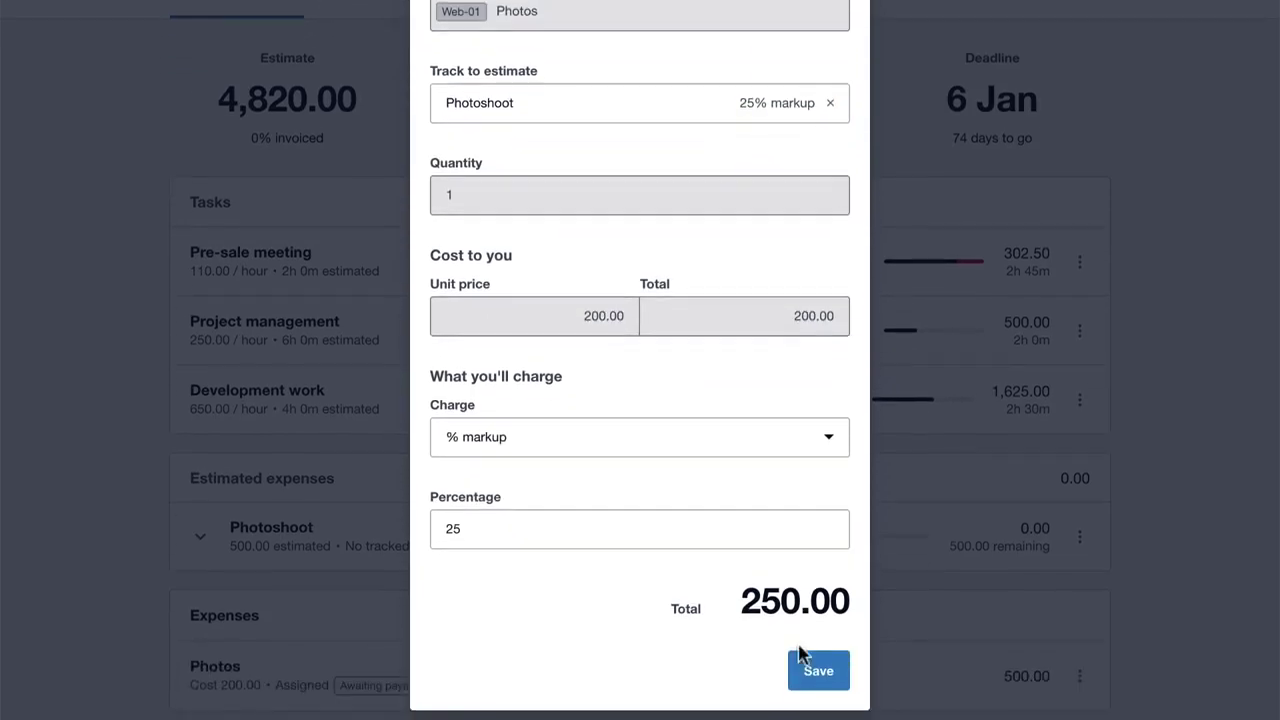
left_click(818, 666)
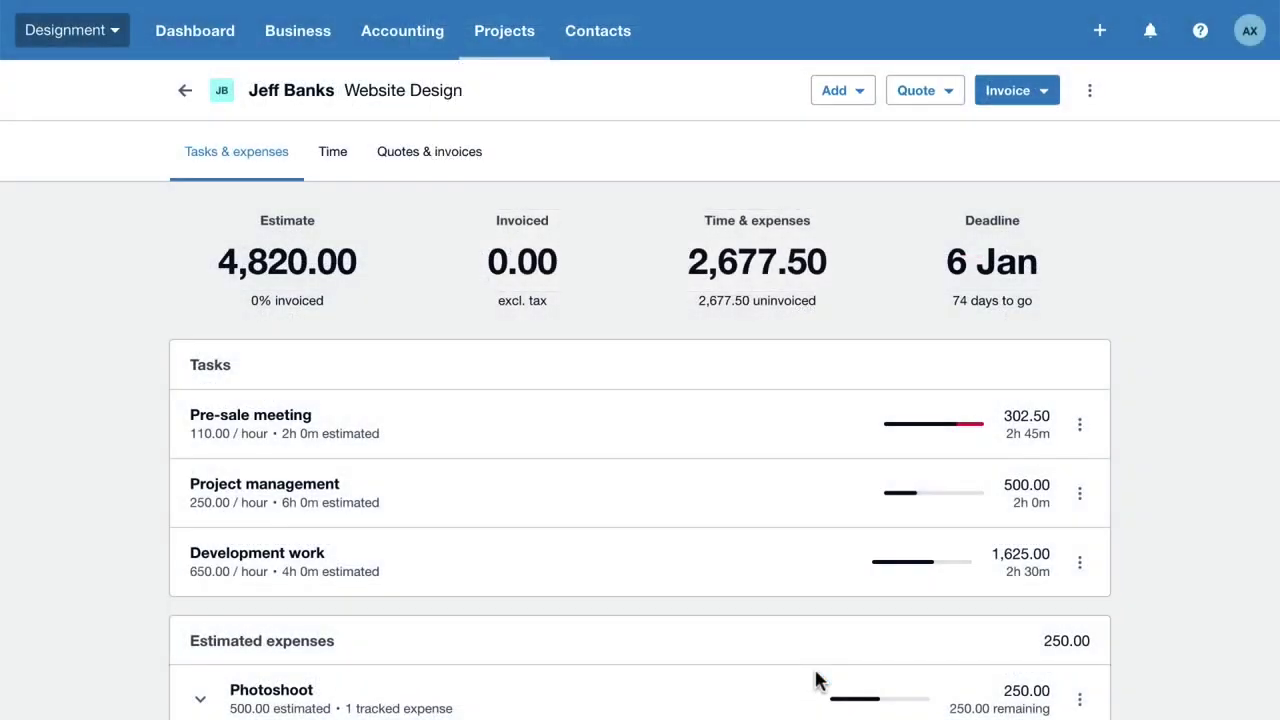
Add a Photo editing expense, quantity 1 at 400.00 with 25% markup, tracked to the Photoshoot estimate, and expand that estimate's tracked expenses.
left_click(858, 90)
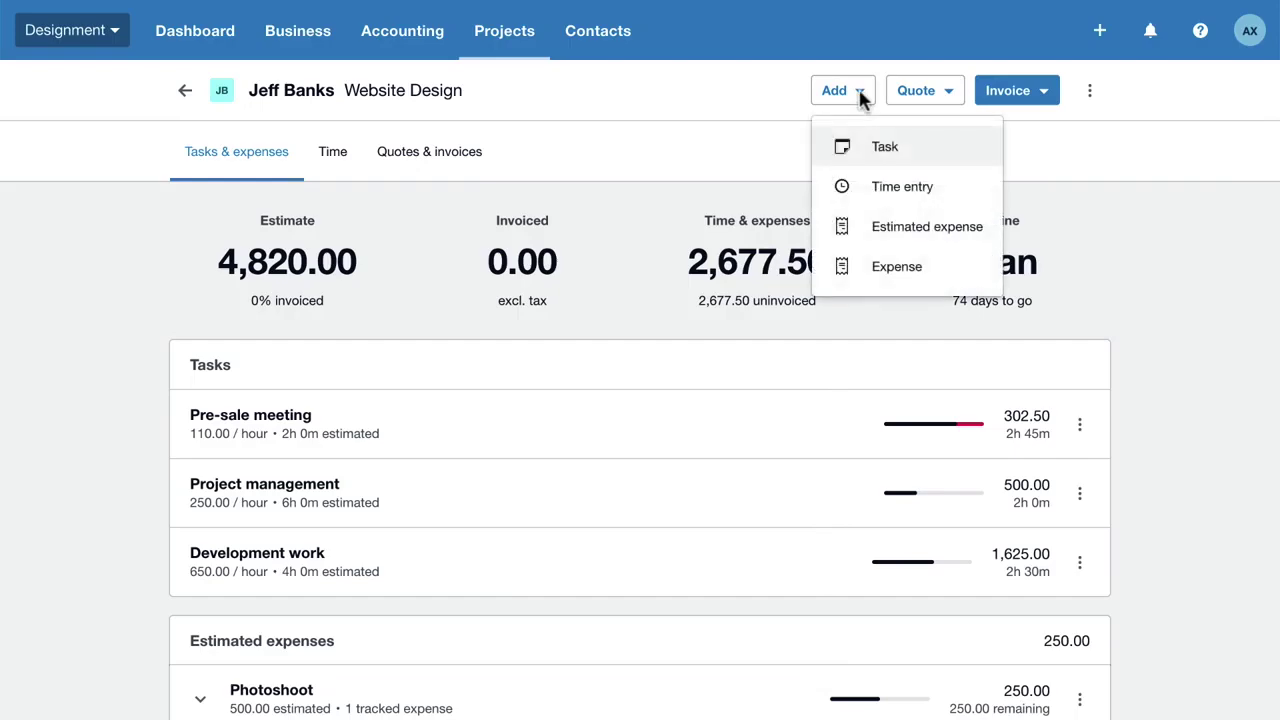
left_click(910, 278)
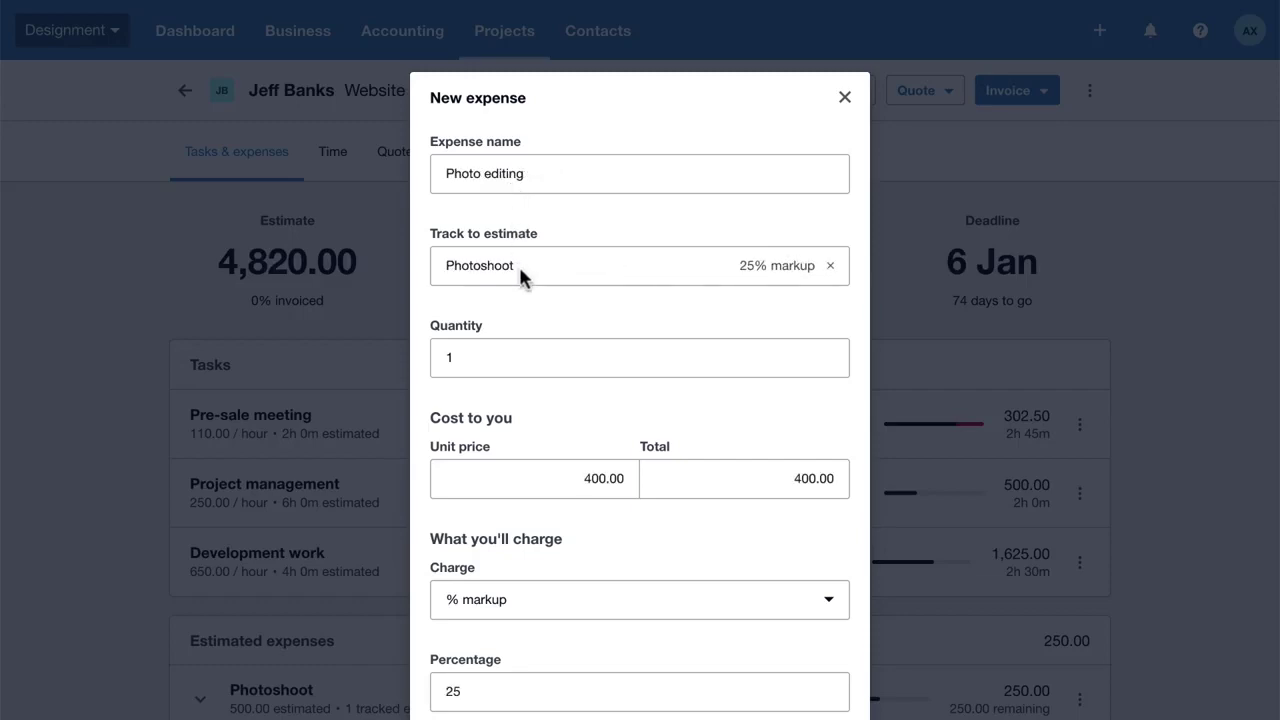
scroll(554, 315, "down", 4)
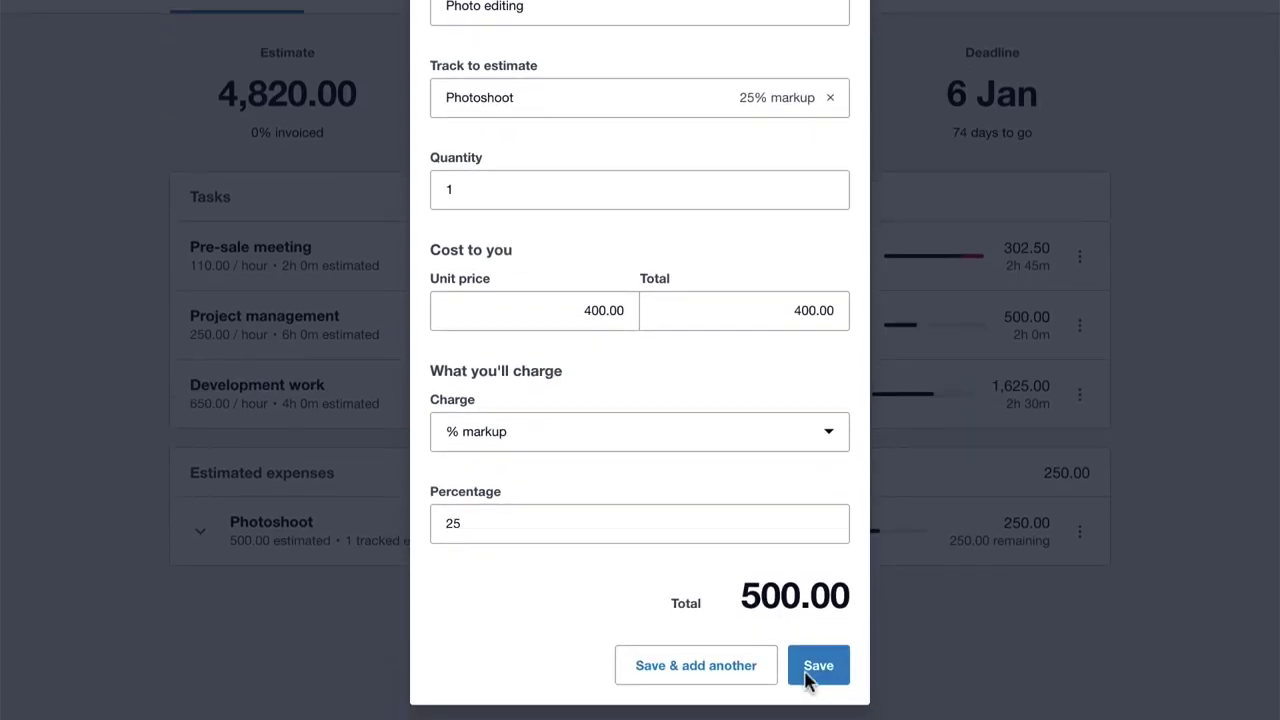
left_click(810, 672)
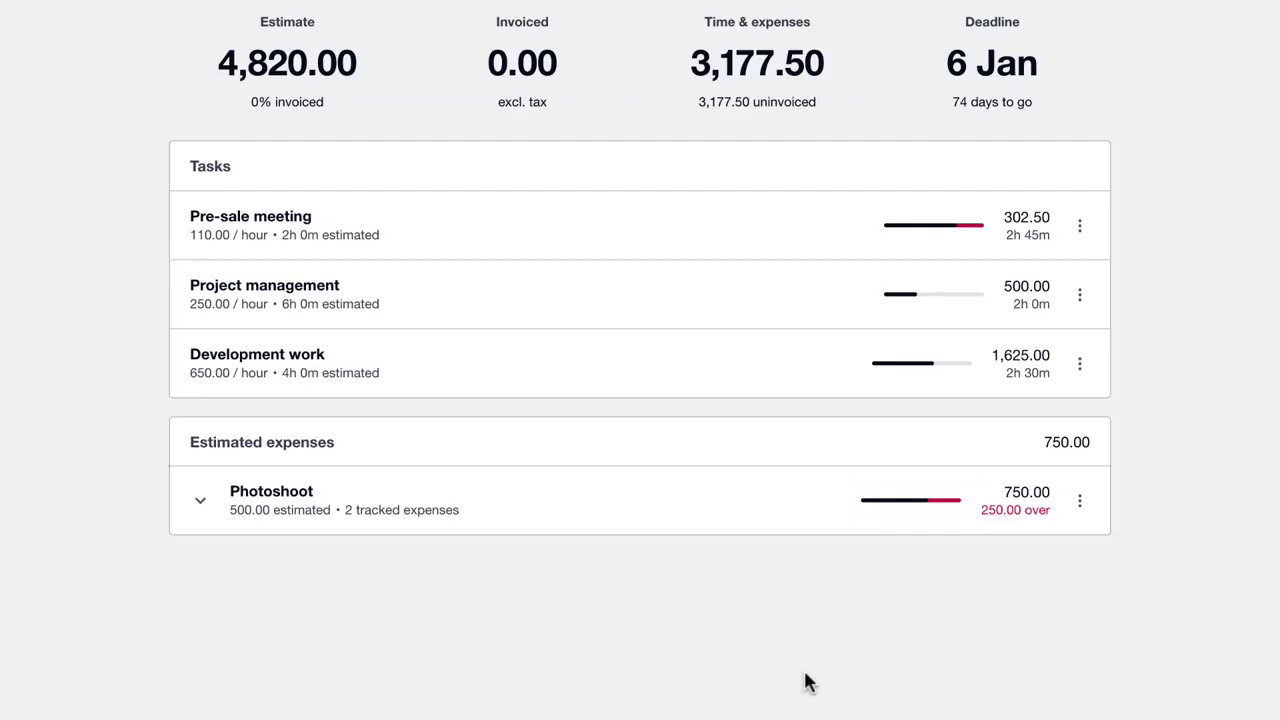
left_click(198, 508)
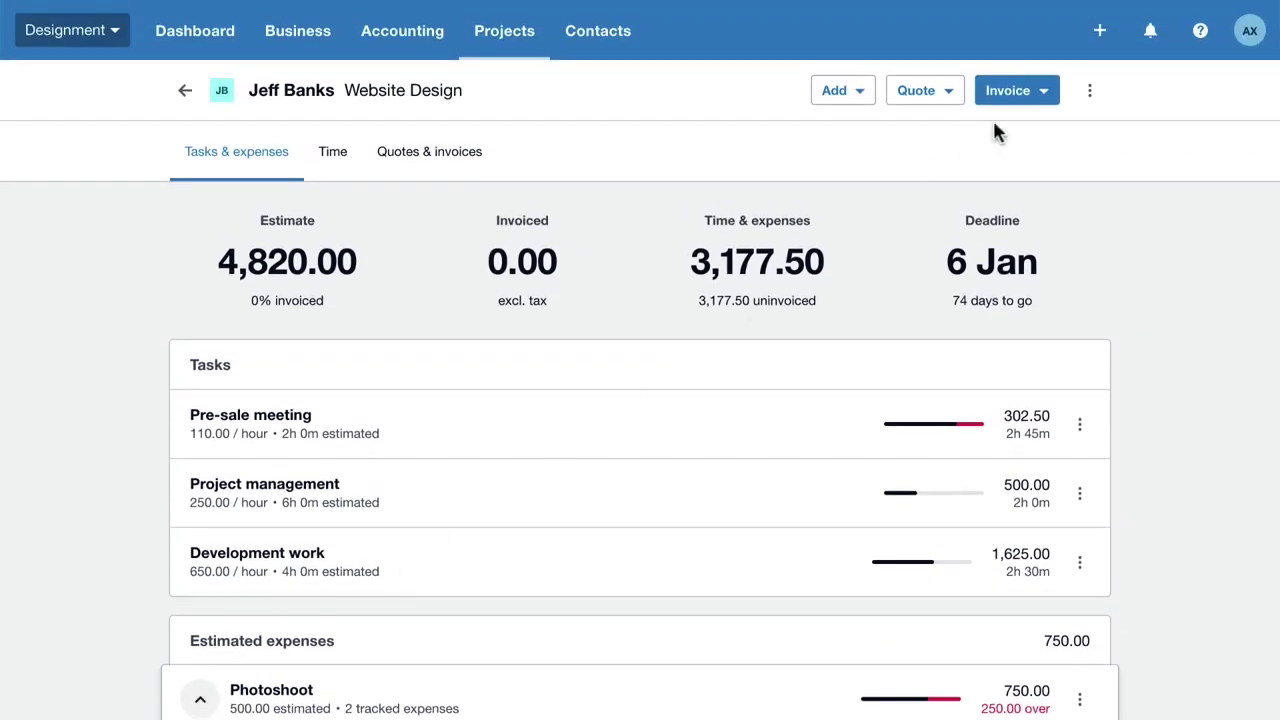
Create a deposit invoice for 50% of the project estimate and go to the draft invoice.
left_click(1042, 92)
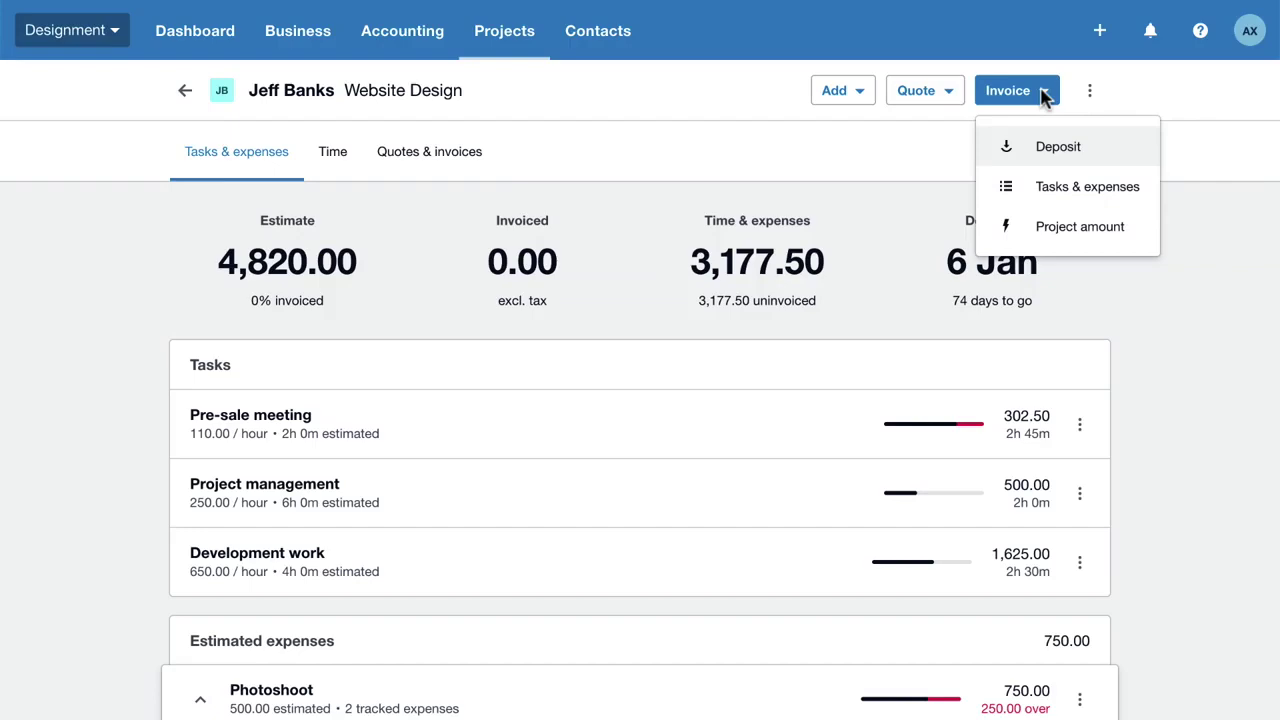
left_click(1052, 151)
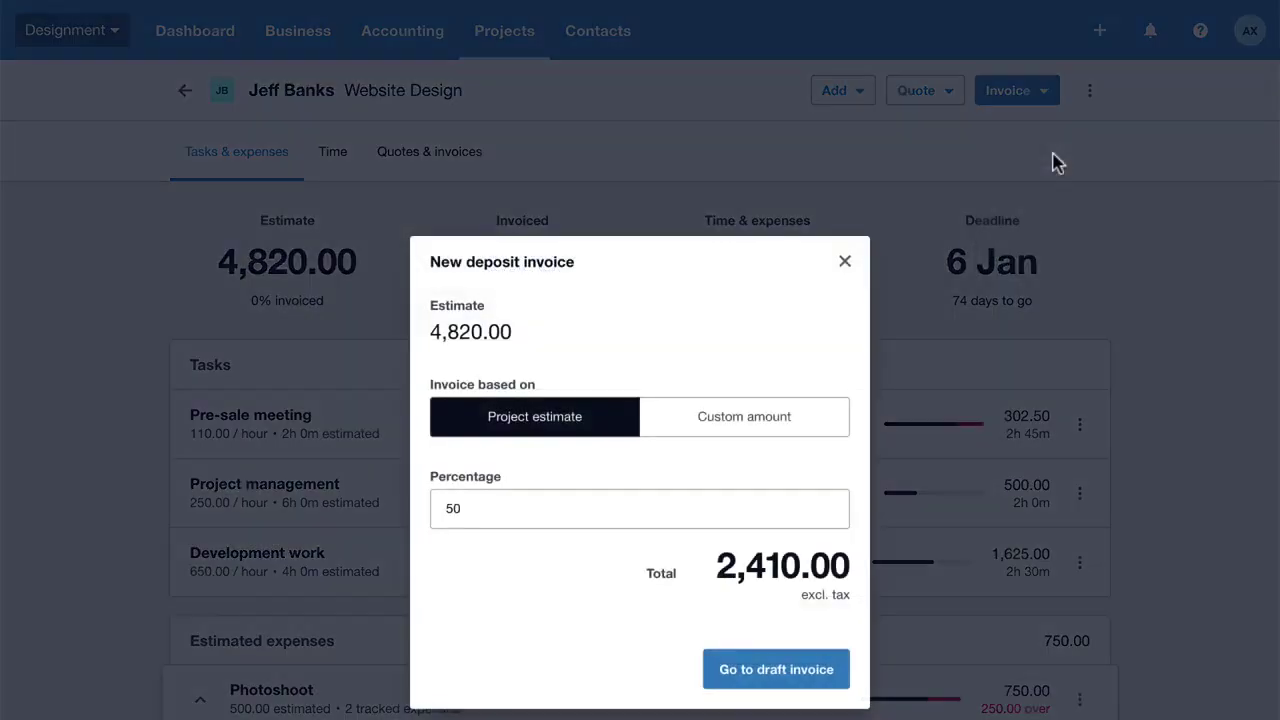
left_click(755, 683)
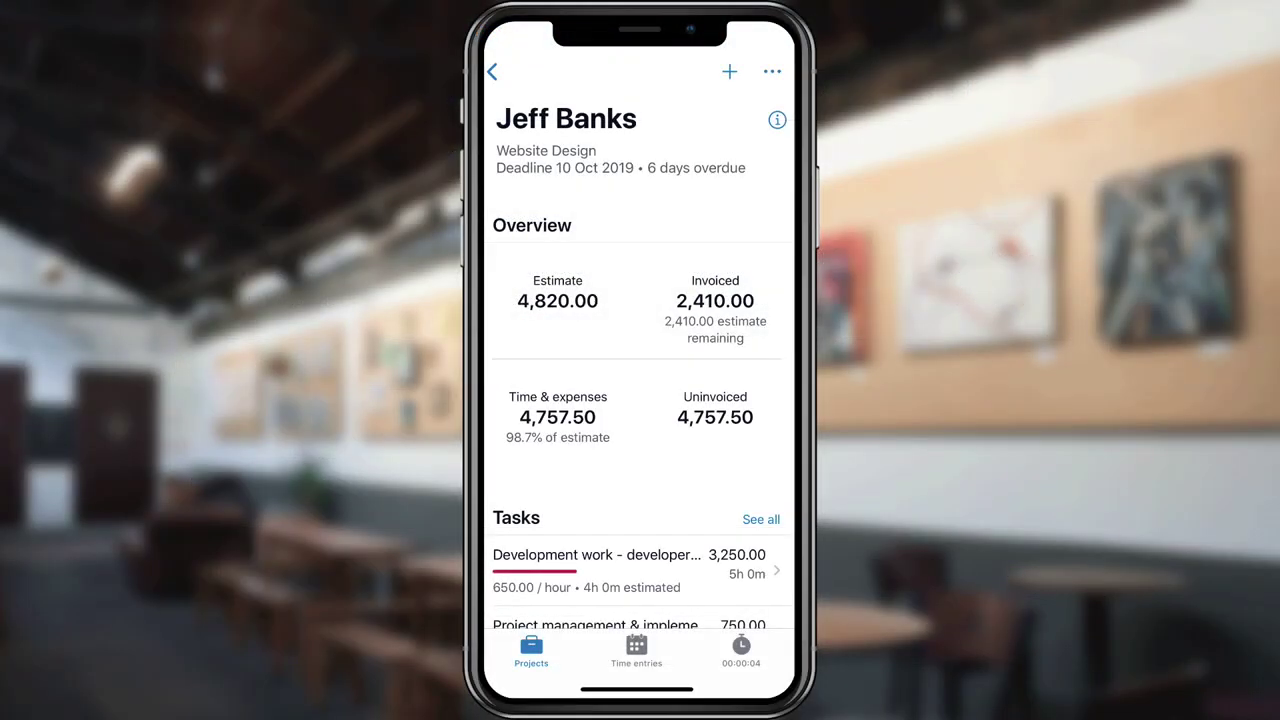
Switch to the Xero Projects mobile app and start adding a location to the Website Design project.
left_click(533, 654)
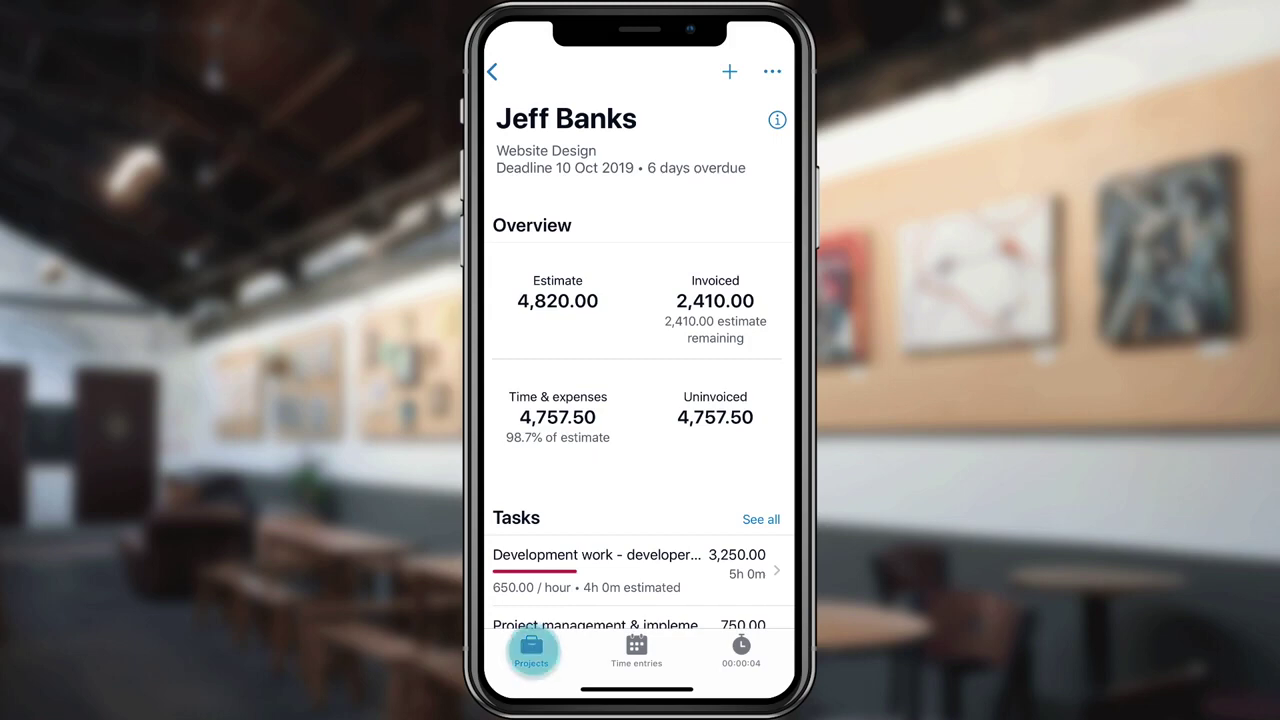
left_click(699, 592)
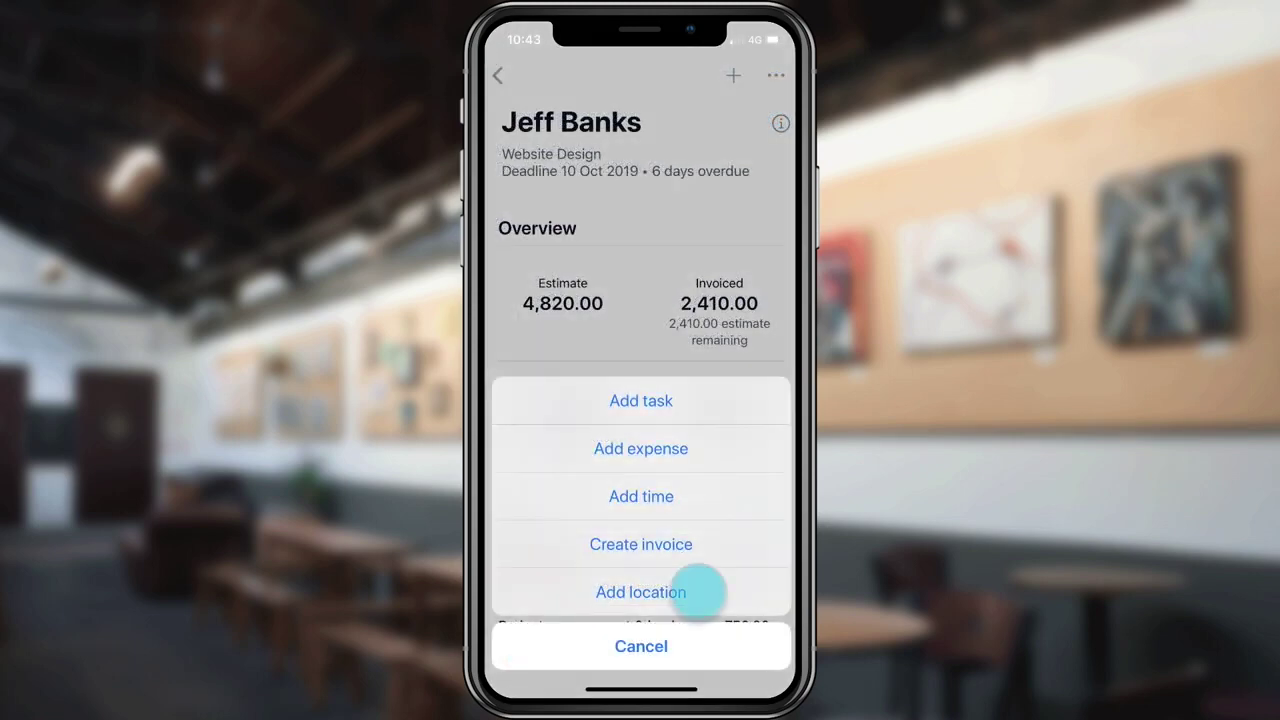